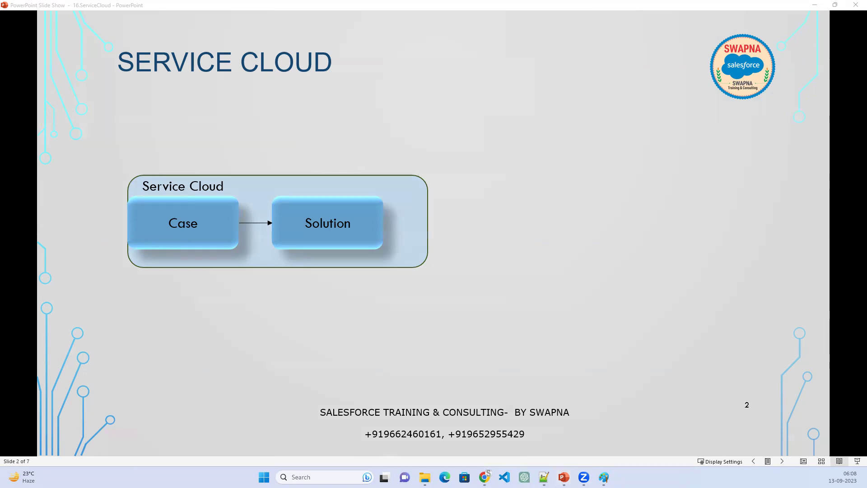
With the red pen, write FSL, a plus sign, and a box containing 'service' on the slide
key(ctrl+p)
mouse_move(544, 151)
mouse_down()
mouse_move(546, 117)
mouse_move(568, 112)
mouse_move(586, 126)
mouse_move(572, 147)
mouse_up()
drag(640, 113, 652, 155)
mouse_move(462, 223)
mouse_down()
mouse_move(505, 221)
mouse_move(485, 245)
mouse_up()
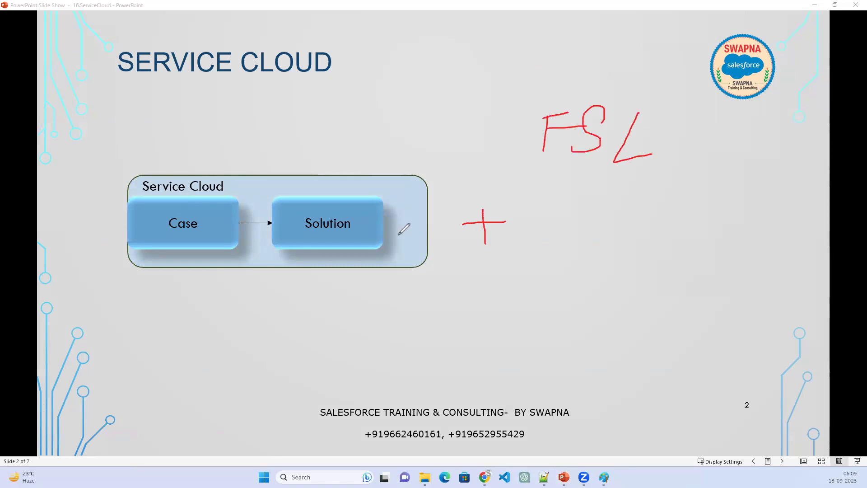
mouse_move(541, 167)
mouse_down()
mouse_move(768, 254)
mouse_move(836, 196)
mouse_move(834, 158)
mouse_move(540, 167)
mouse_up()
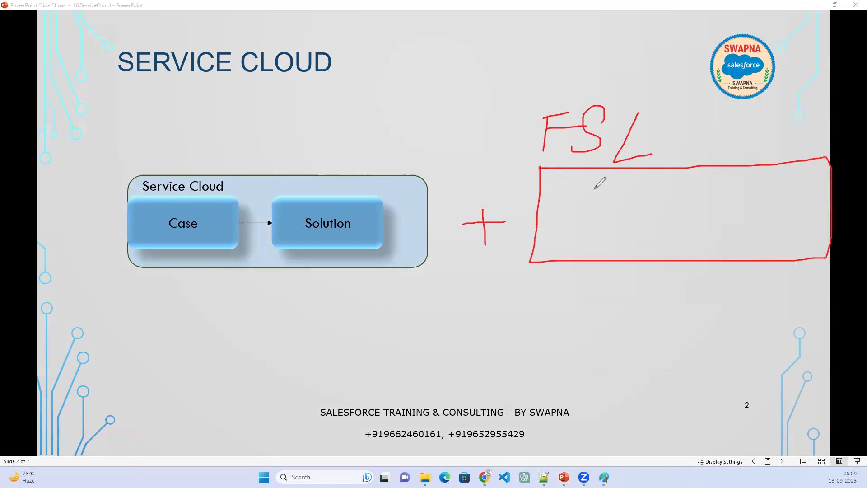
mouse_move(562, 220)
mouse_down()
mouse_move(649, 195)
mouse_move(644, 233)
mouse_up()
drag(645, 195, 644, 233)
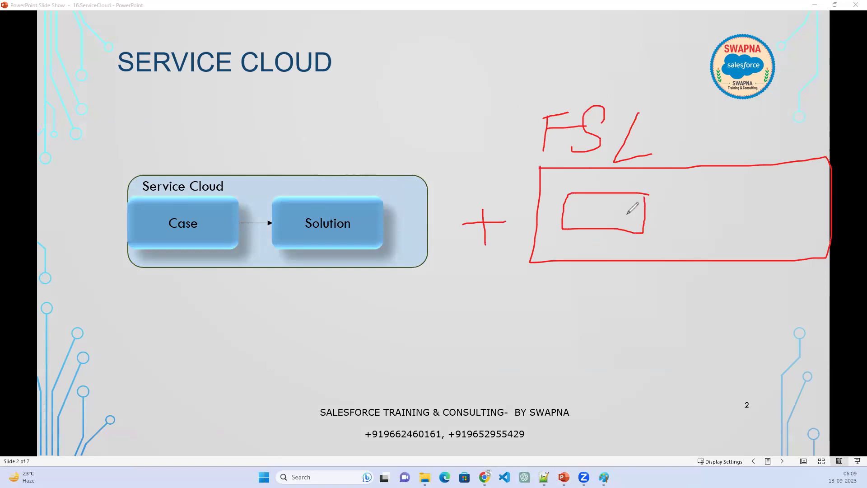
mouse_move(580, 204)
mouse_down()
mouse_move(570, 220)
mouse_move(607, 215)
mouse_move(628, 201)
mouse_move(641, 206)
mouse_move(645, 223)
mouse_move(673, 213)
mouse_move(680, 232)
mouse_move(716, 206)
mouse_up()
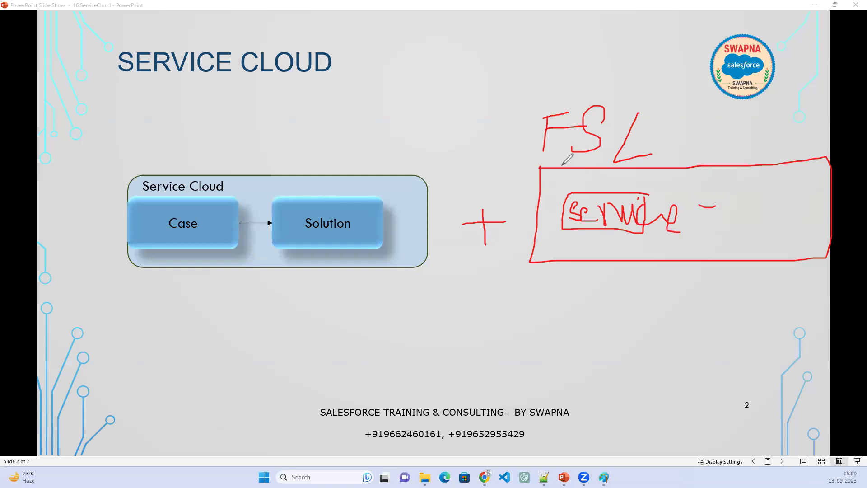
Handwrite APP above FSL, then add a downward stroke under the box and a curve under APP
drag(511, 117, 567, 166)
mouse_move(481, 122)
mouse_down()
mouse_move(477, 79)
mouse_move(499, 110)
mouse_up()
mouse_move(479, 105)
mouse_down()
mouse_move(497, 96)
mouse_move(500, 68)
mouse_move(501, 78)
mouse_up()
mouse_move(543, 98)
mouse_down()
mouse_move(570, 53)
mouse_move(540, 72)
mouse_up()
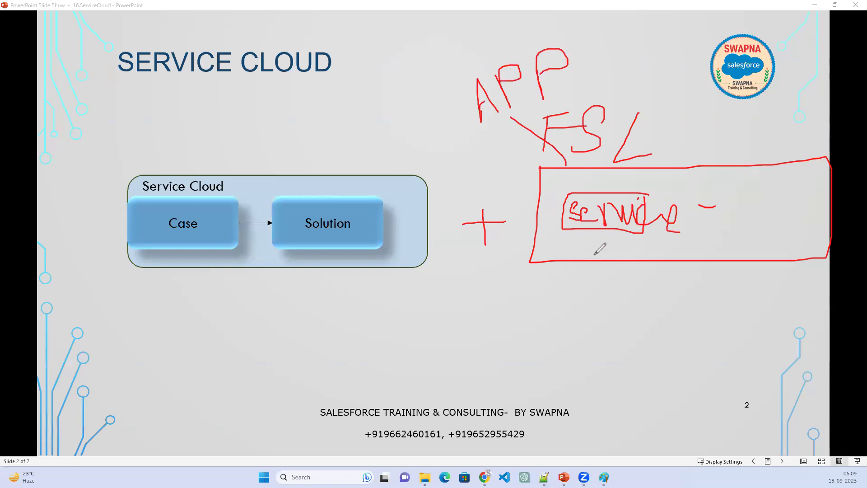
mouse_move(597, 245)
mouse_down()
mouse_move(597, 270)
mouse_move(608, 272)
mouse_up()
drag(468, 130, 574, 75)
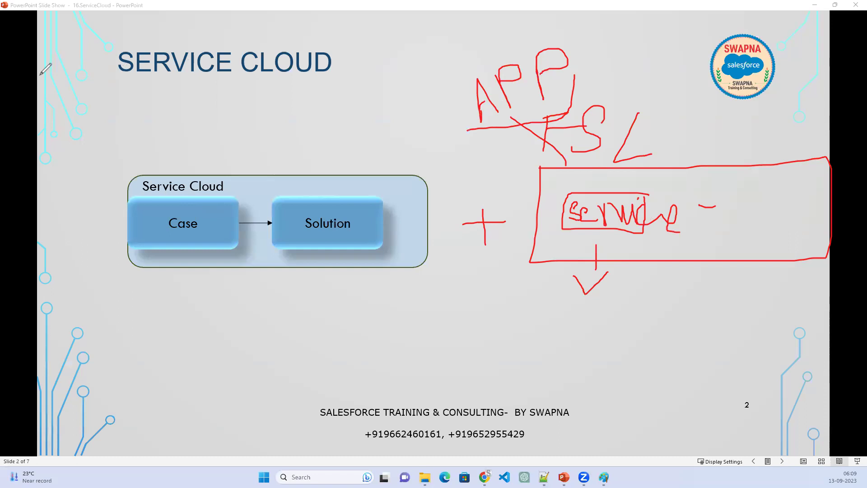
Erase the ink, then advance to slide 3 'Service Cloud - Case' and reveal its first bullet
key(e)
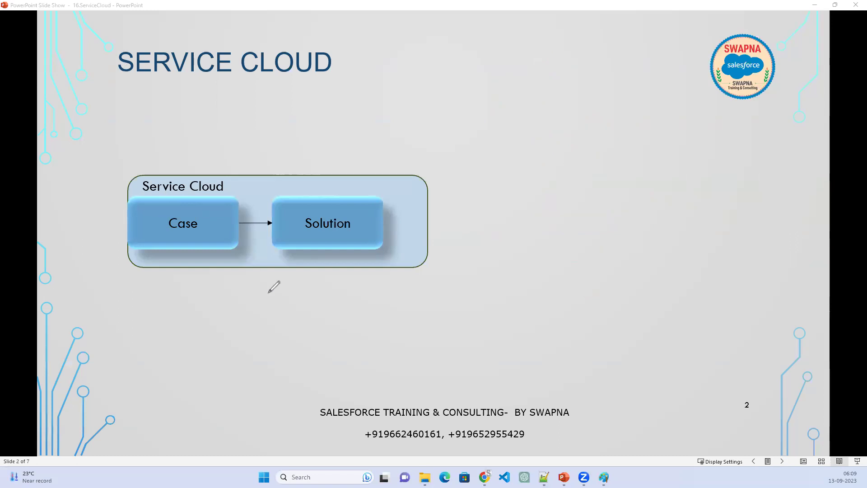
drag(444, 181, 473, 174)
key(Right)
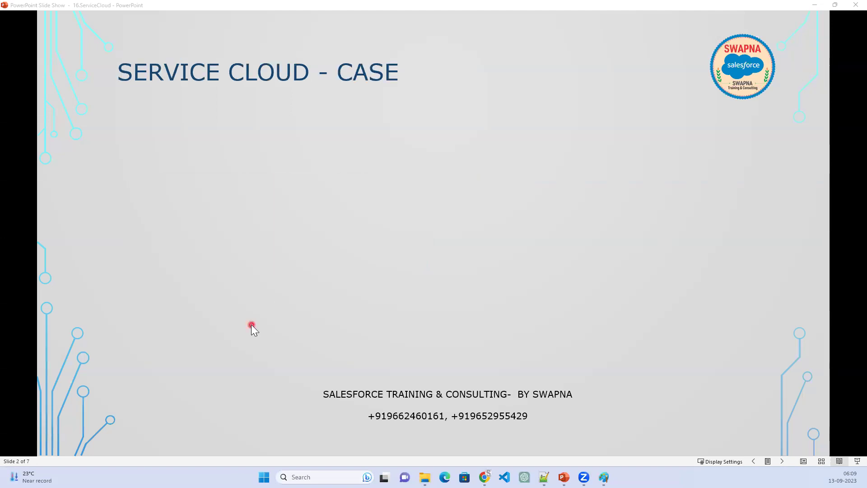
key(Right)
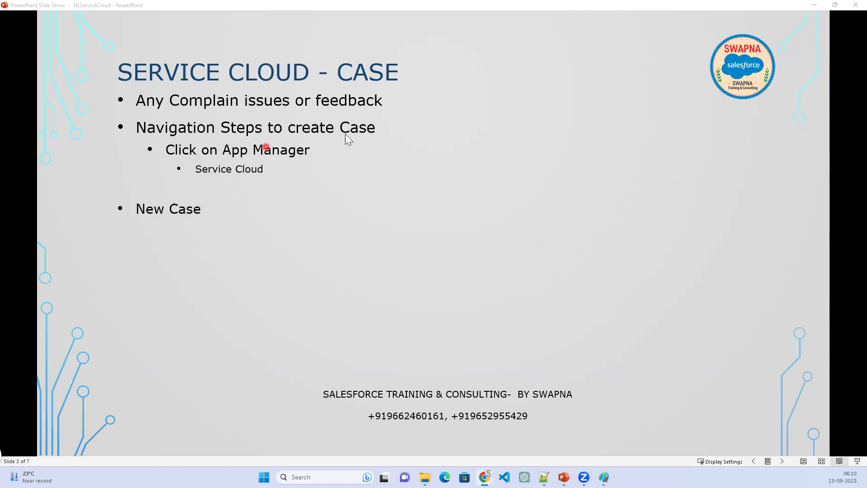
Leave the slide show, open the Service Console app, and start a new case
click(816, 5)
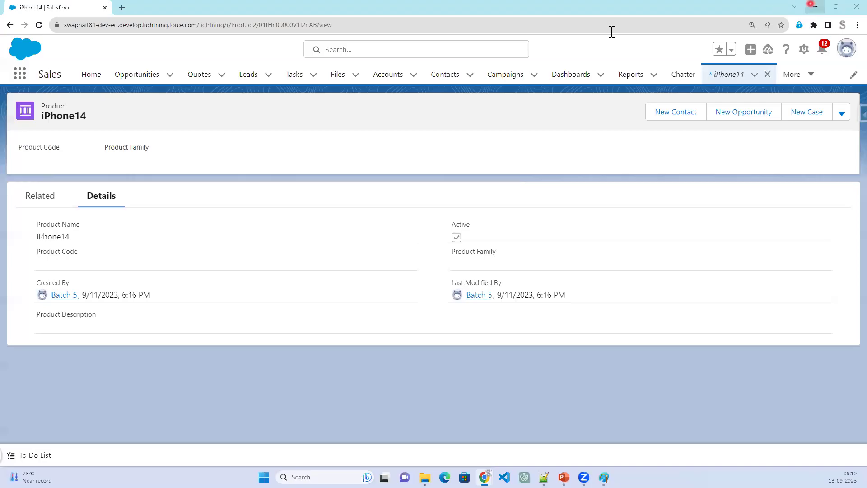
click(20, 76)
click(40, 274)
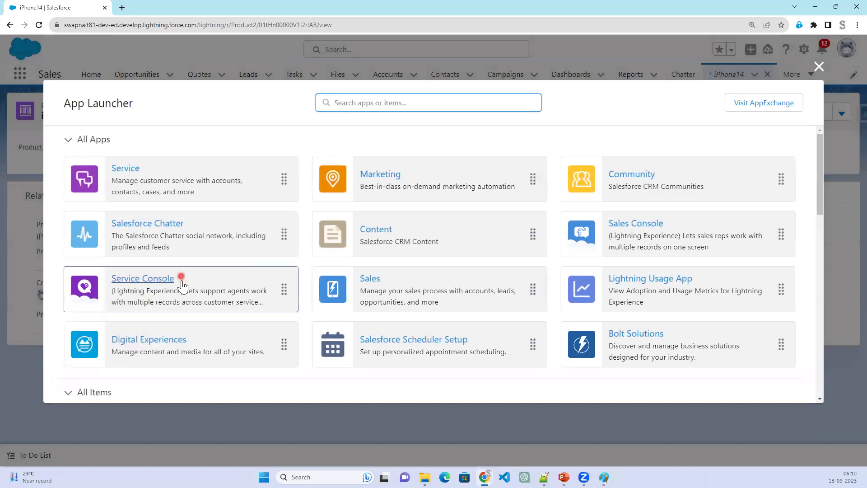
click(128, 279)
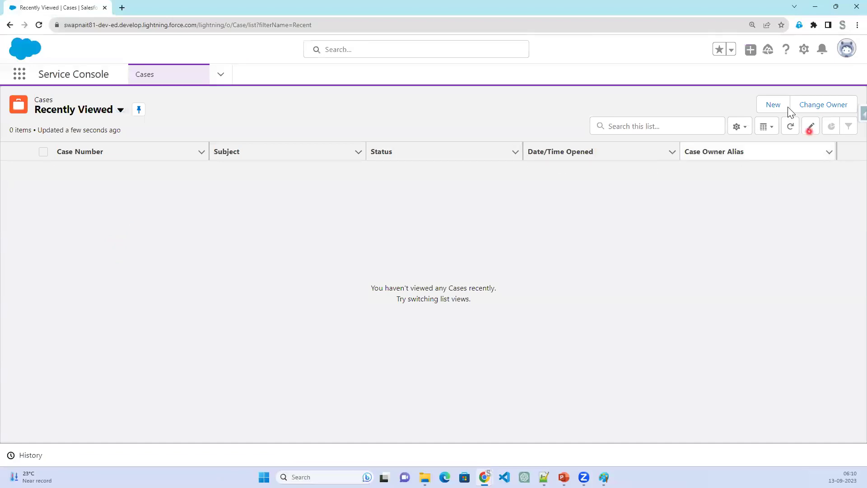
click(774, 107)
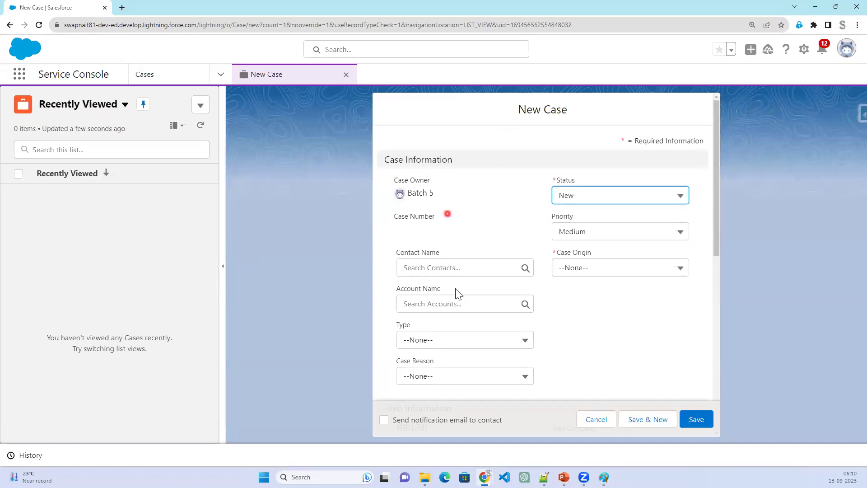
Pick a recent contact for the case and set its account to Salesforce
scroll(460, 341, down, 4)
scroll(459, 339, down, 2)
scroll(459, 339, up, 8)
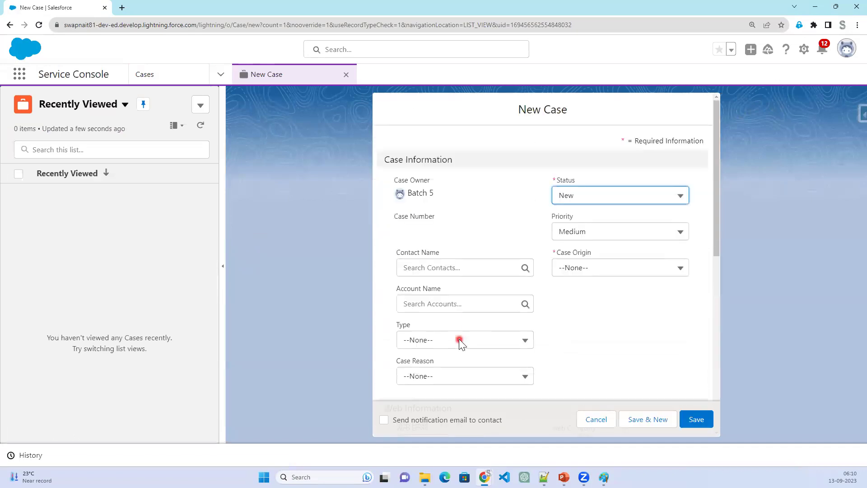
click(415, 266)
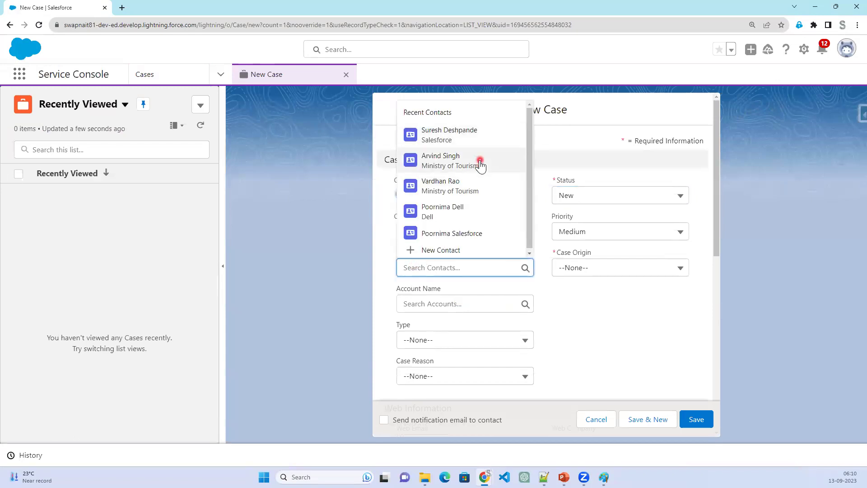
click(480, 164)
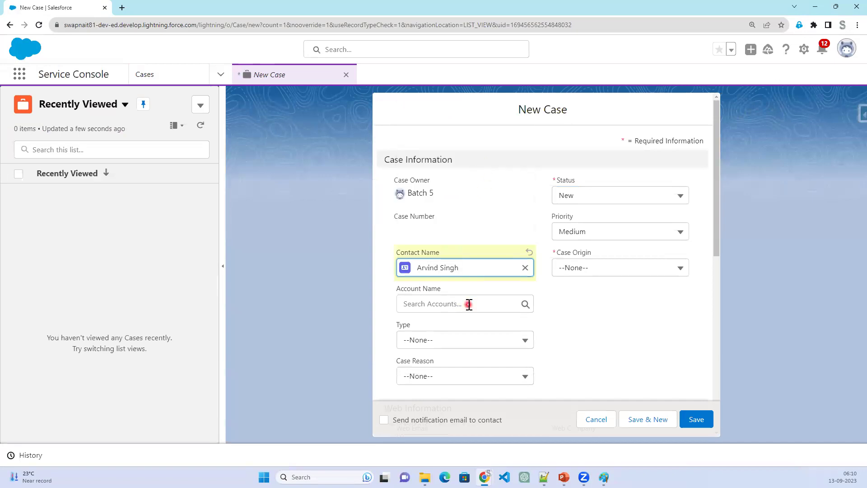
click(470, 303)
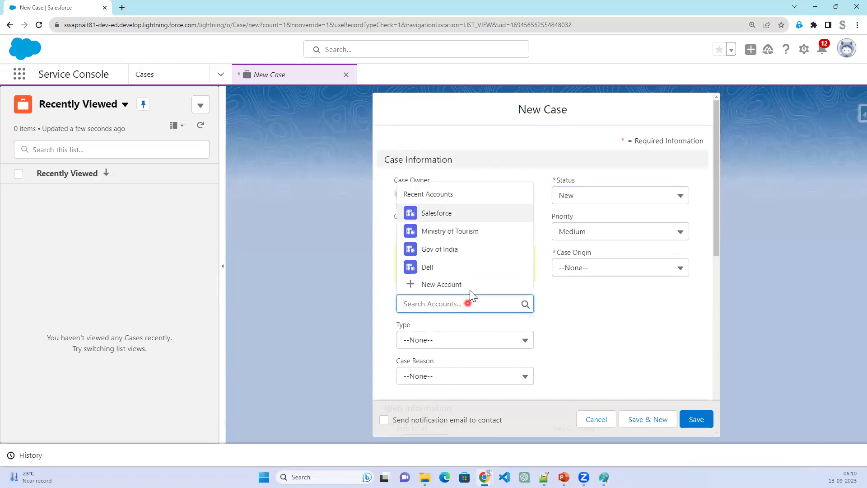
click(466, 216)
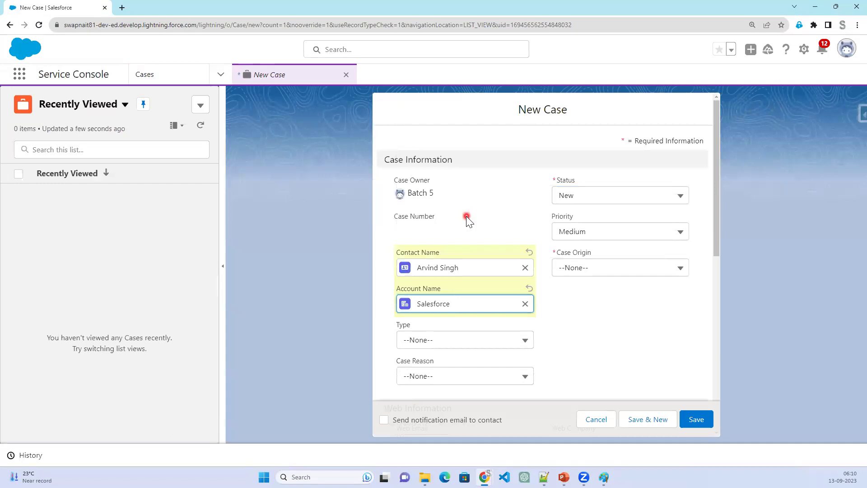
Set the case Type to Electrical and the Case Reason to Installation
click(455, 340)
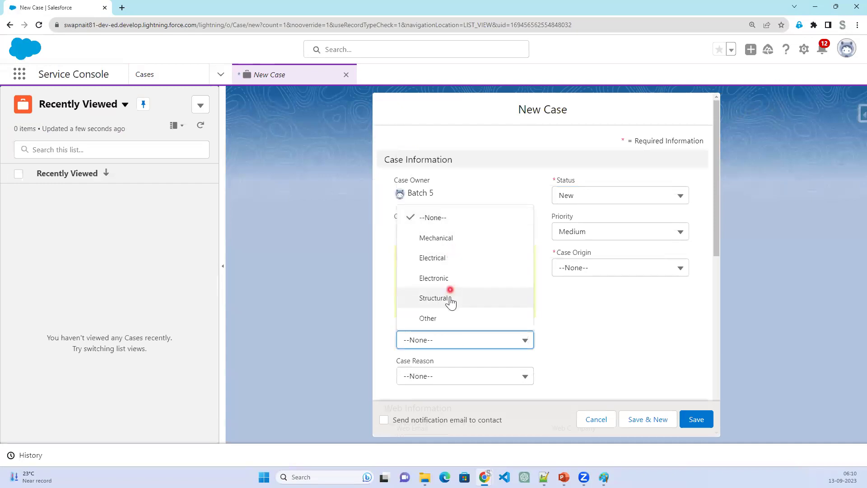
click(448, 264)
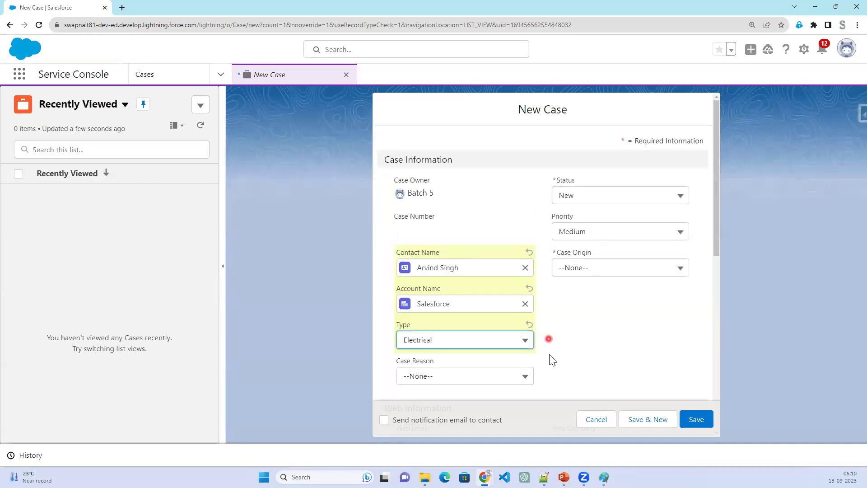
scroll(480, 304, down, 2)
click(474, 293)
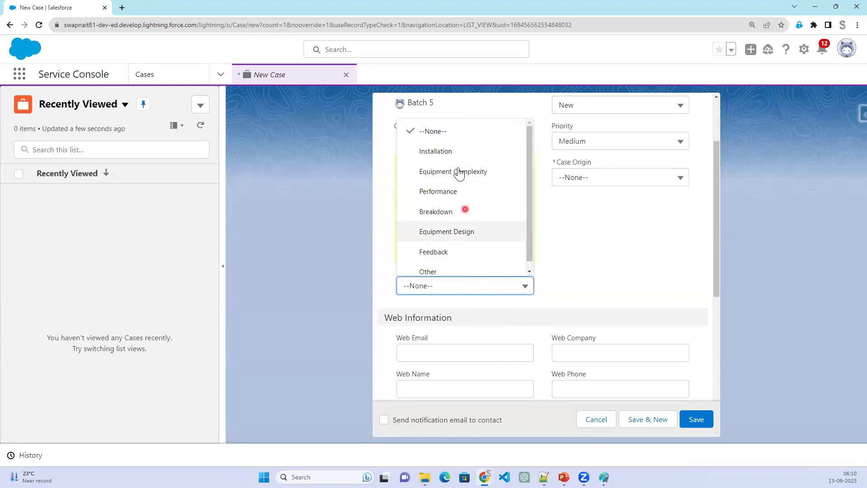
scroll(453, 256, down, 1)
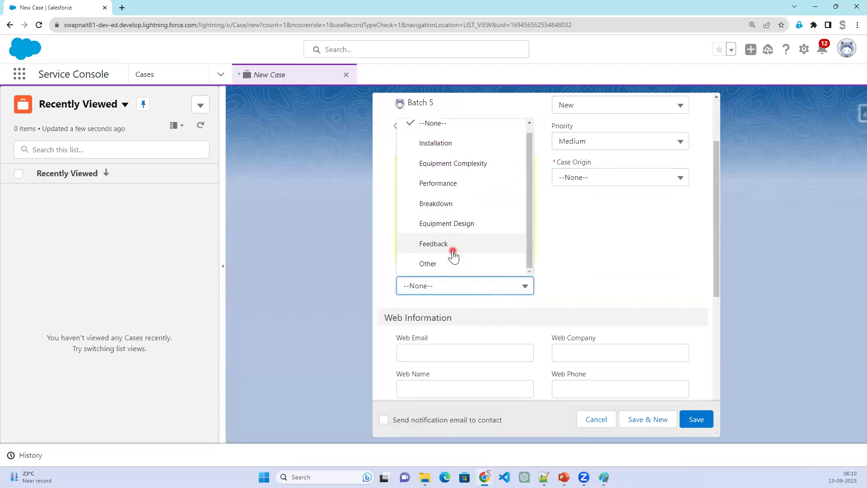
click(454, 145)
scroll(571, 294, down, 2)
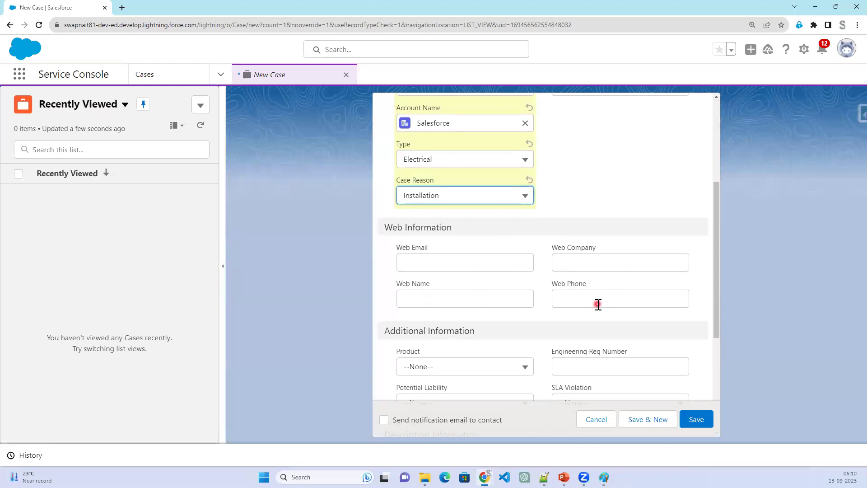
scroll(596, 311, down, 4)
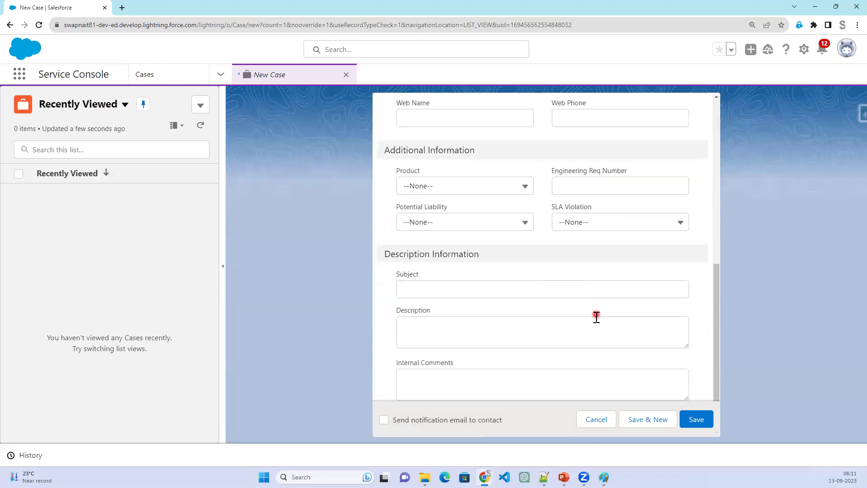
Enter and correct the case Subject so it reads 'Can not activate Quote'
click(451, 270)
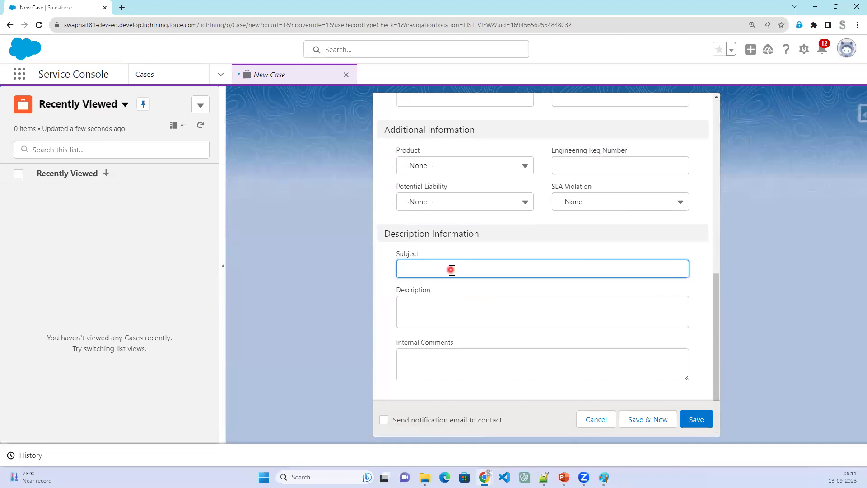
text(Salesforce)
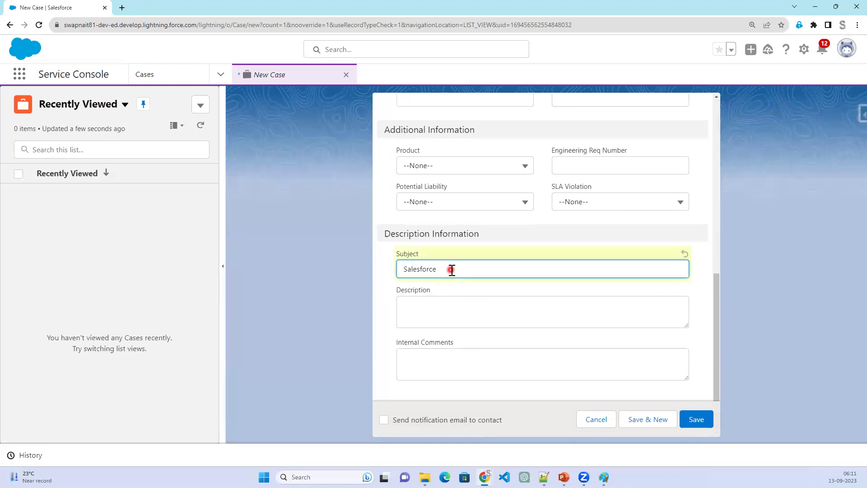
text(not able to login)
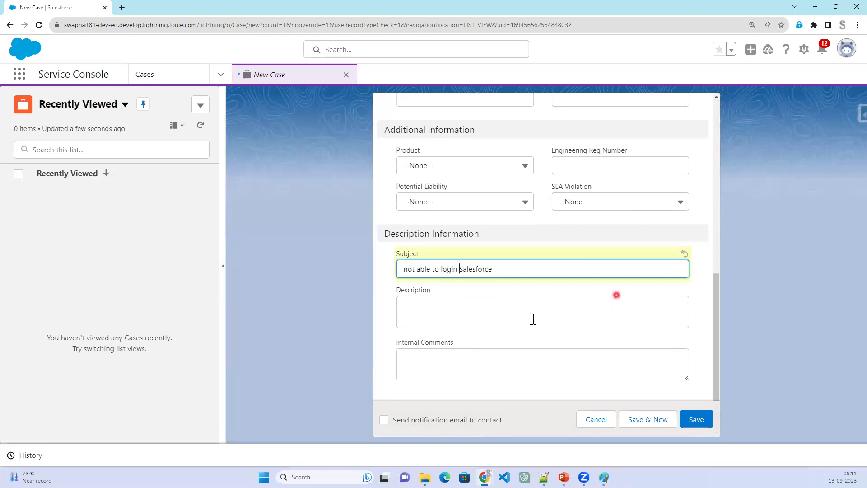
click(498, 320)
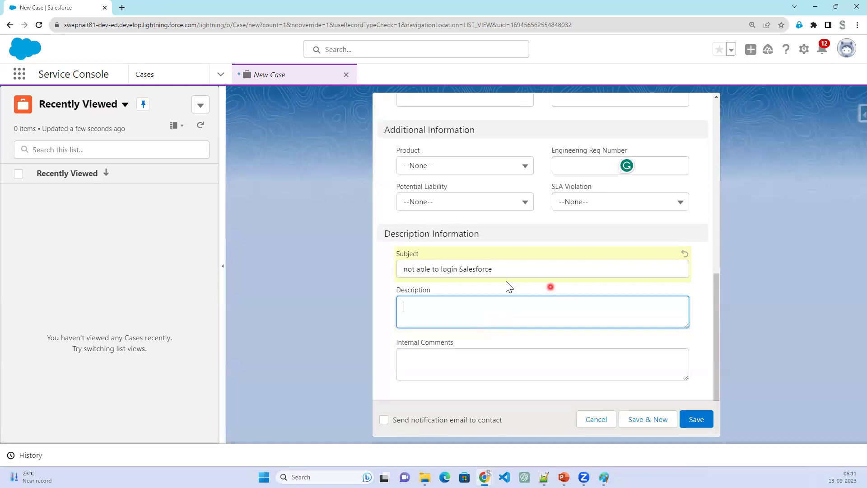
drag(502, 269, 373, 272)
click(734, 309)
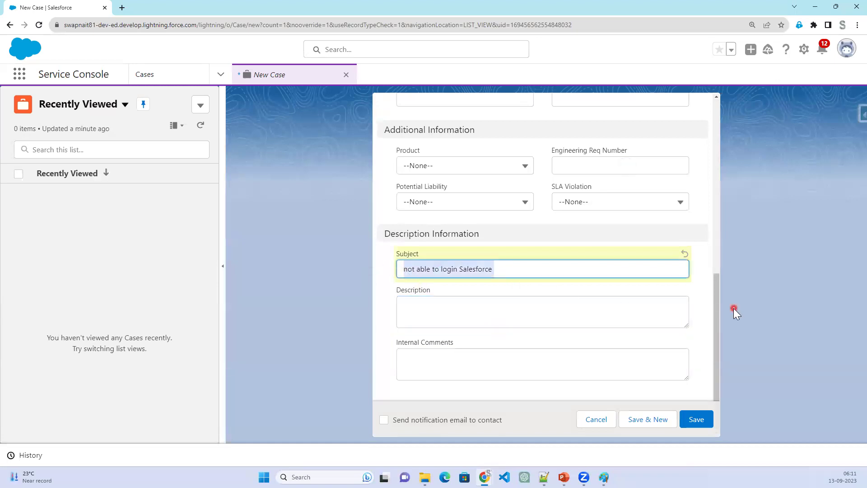
text(Cann't activate)
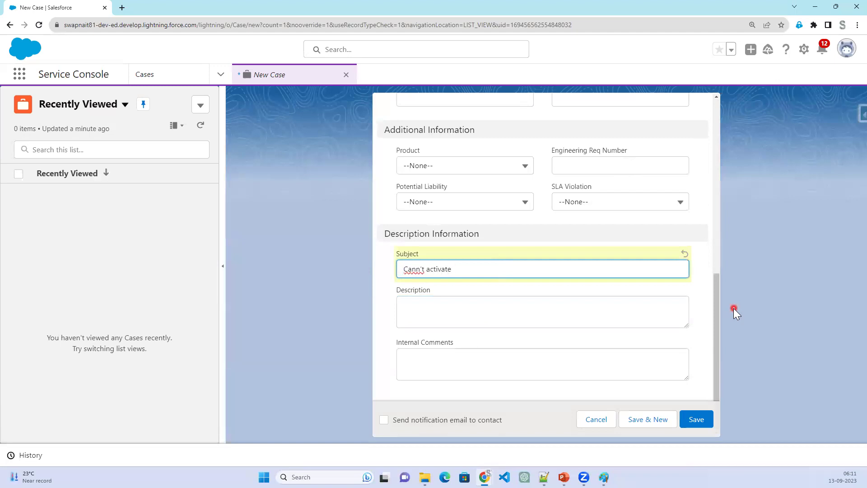
key(Left)
key(Right)
key(Delete)
text(o)
text(e)
Write the description 'Start sync is not working on the Quote' and try saving the case
click(589, 309)
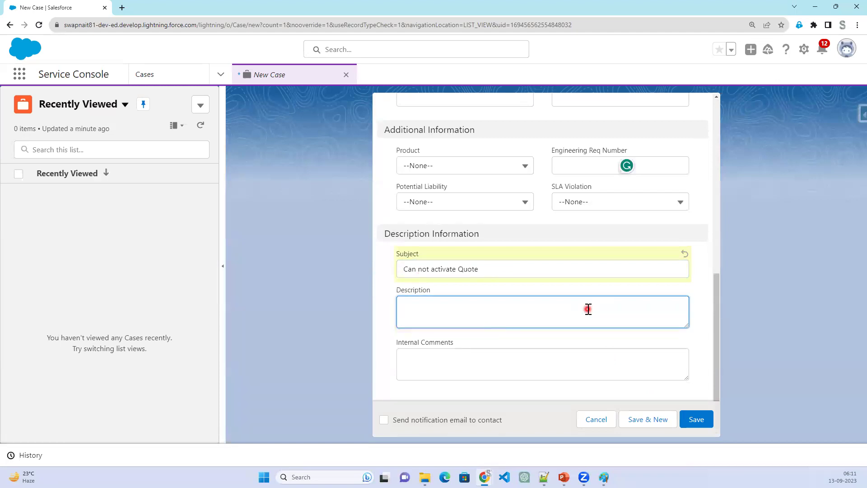
text(Start sync is not workin)
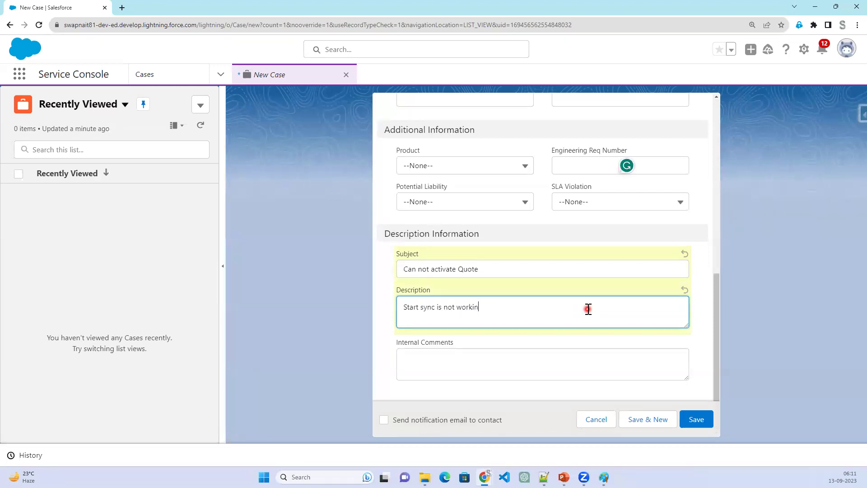
text(g on the Quote)
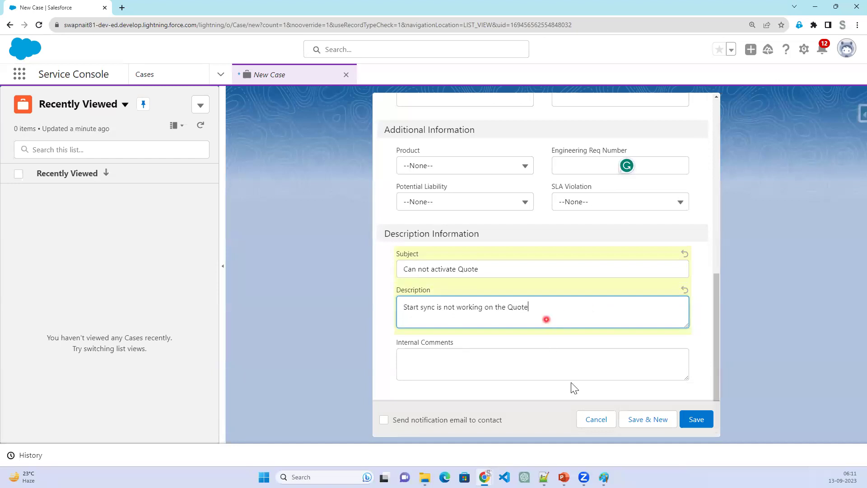
click(704, 421)
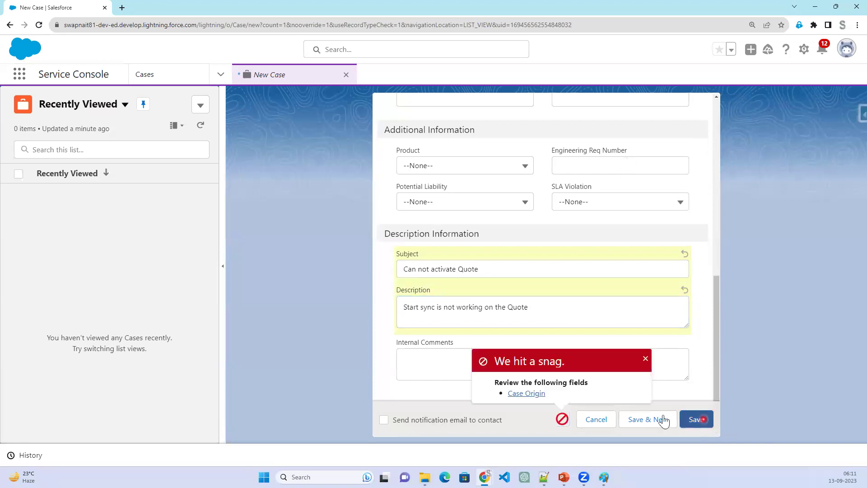
Fill the missing Case Origin with Phone and save case 00001026
click(525, 394)
click(578, 267)
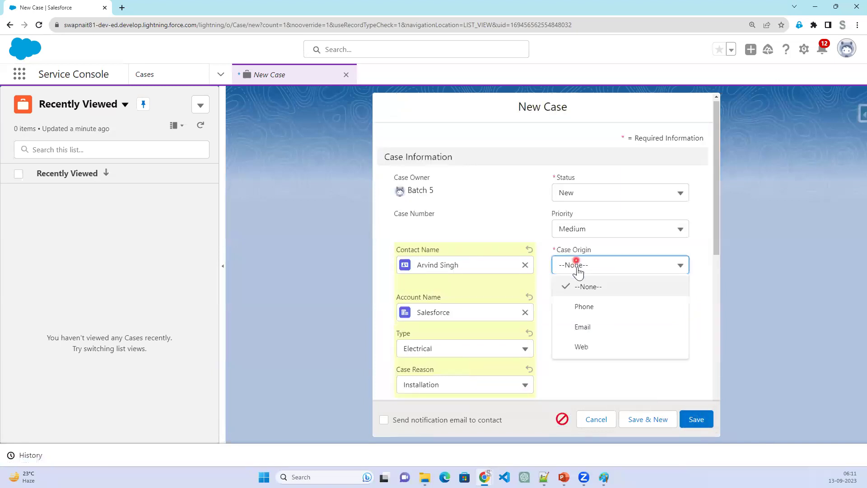
click(587, 306)
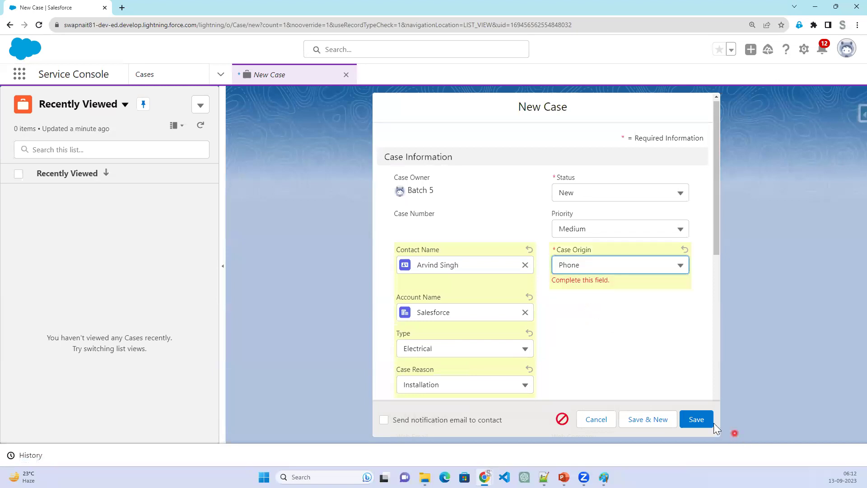
click(705, 418)
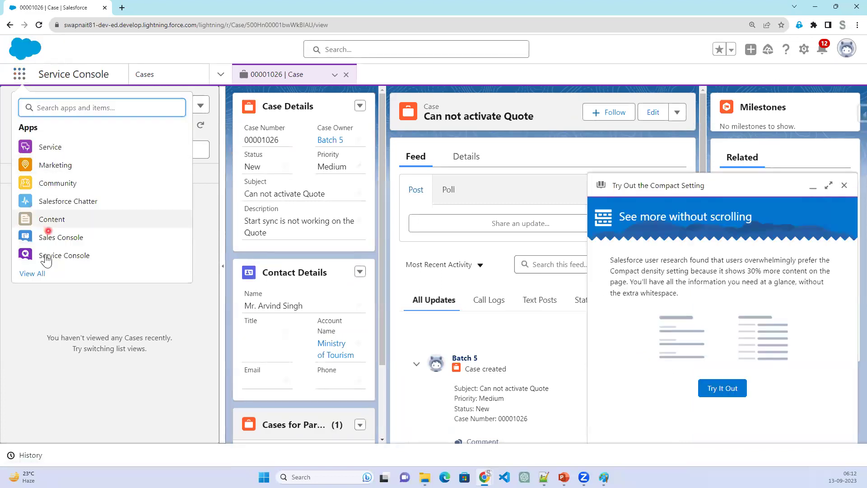
Open case 00001026 from the Service app's Cases list and view its Related lists, including Case History
click(54, 148)
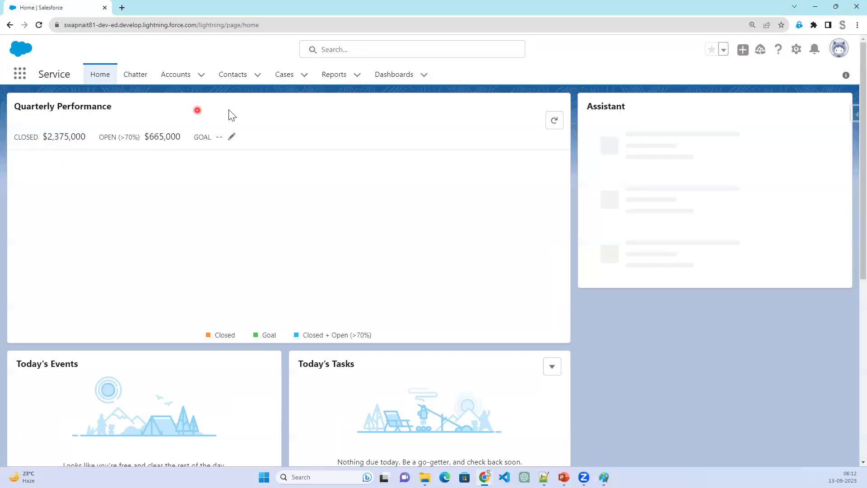
click(284, 75)
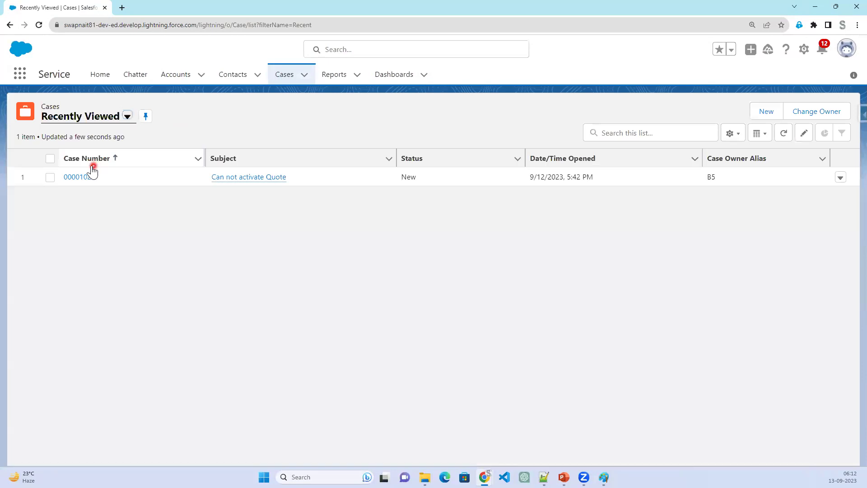
click(82, 176)
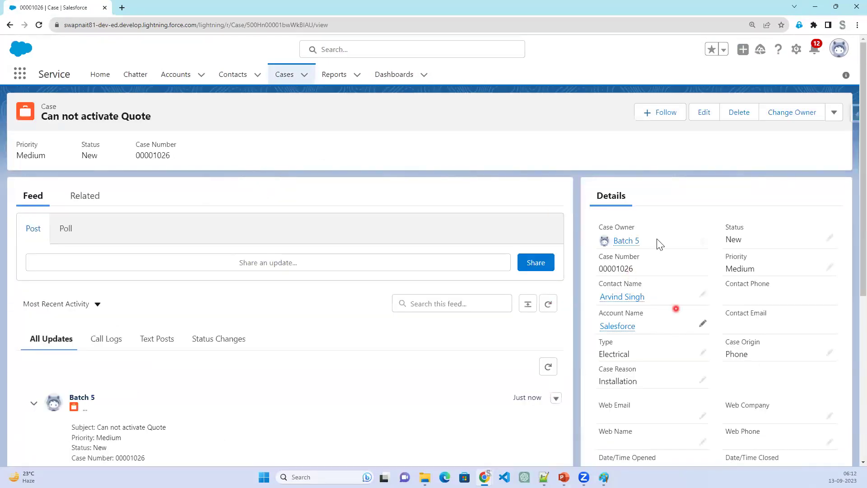
scroll(678, 407, down, 2)
scroll(686, 366, down, 2)
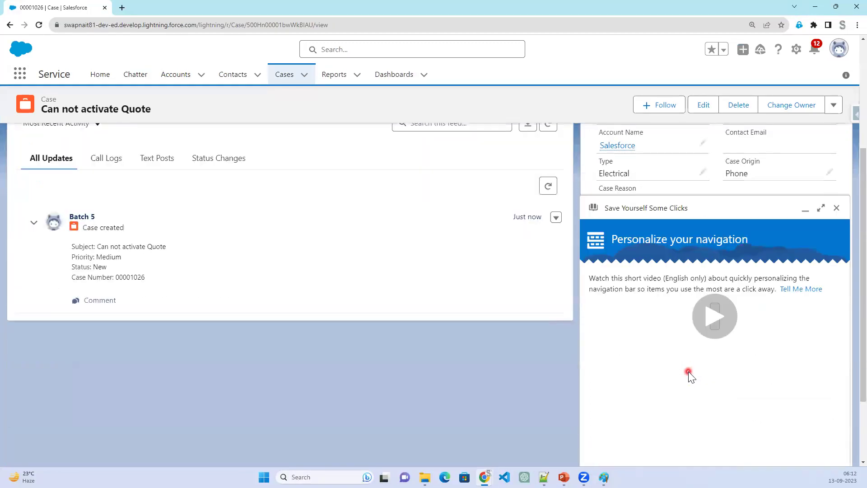
click(839, 208)
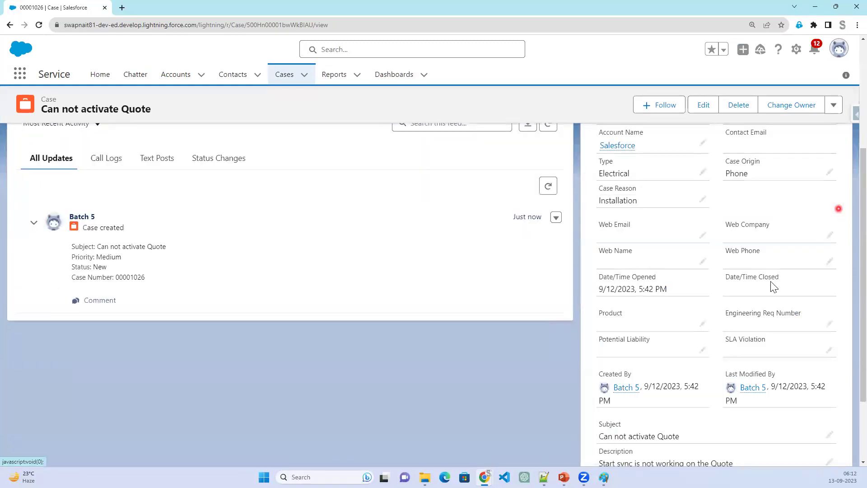
scroll(768, 307, down, 2)
scroll(734, 374, up, 6)
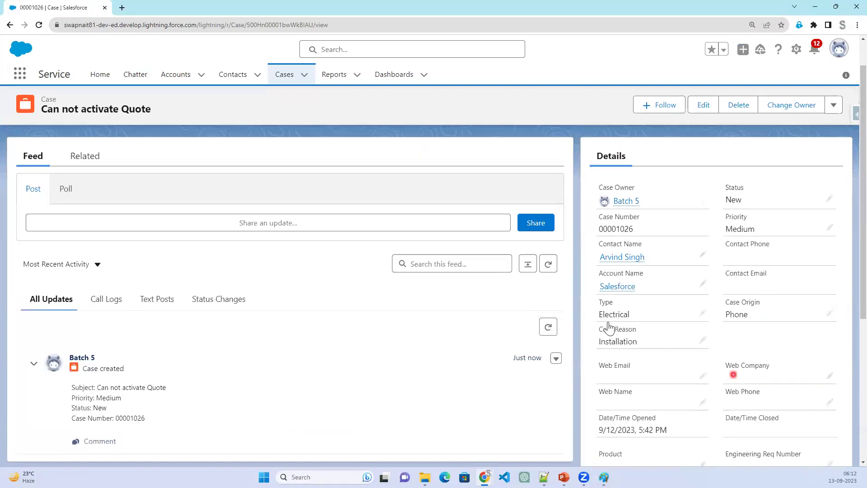
click(93, 197)
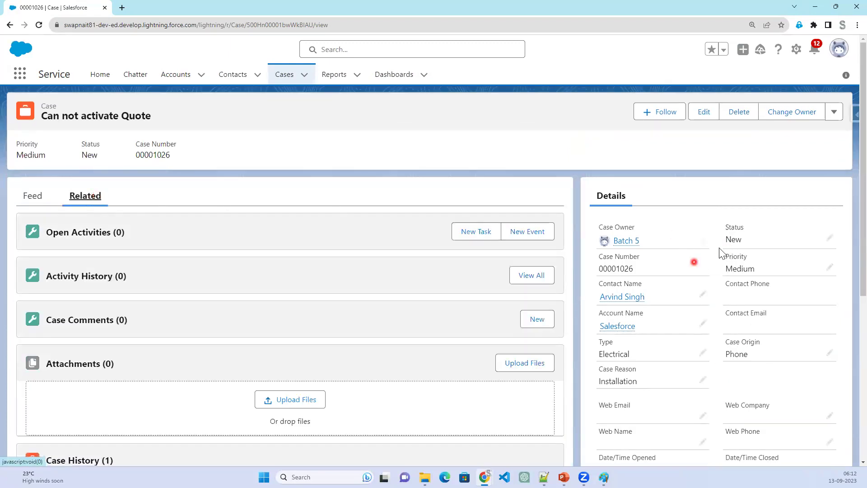
scroll(146, 324, down, 2)
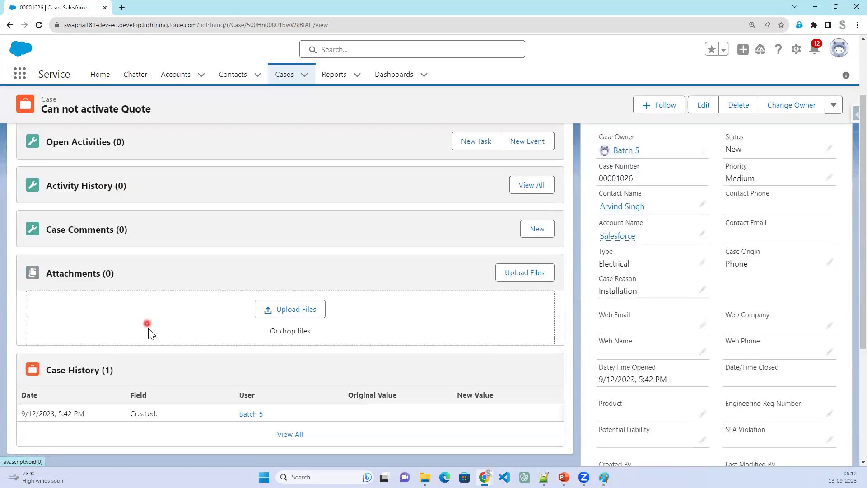
scroll(158, 362, up, 2)
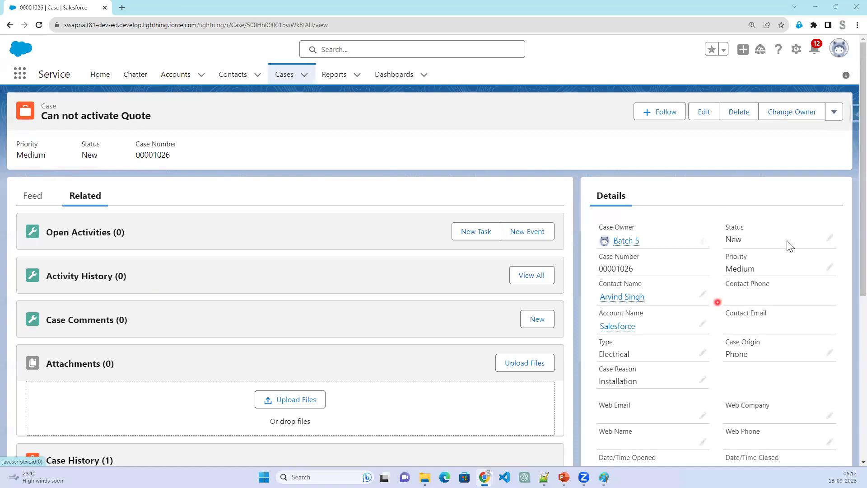
Change case 00001026's Status from New to Working and save it
click(831, 238)
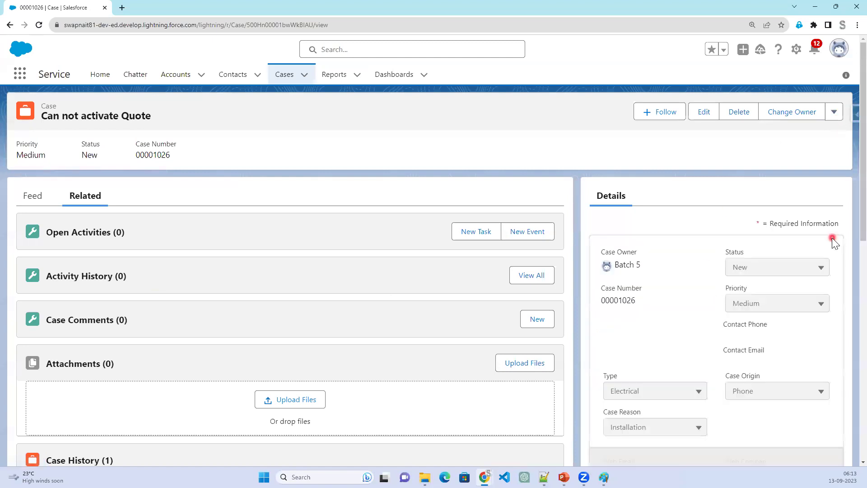
click(781, 270)
click(776, 331)
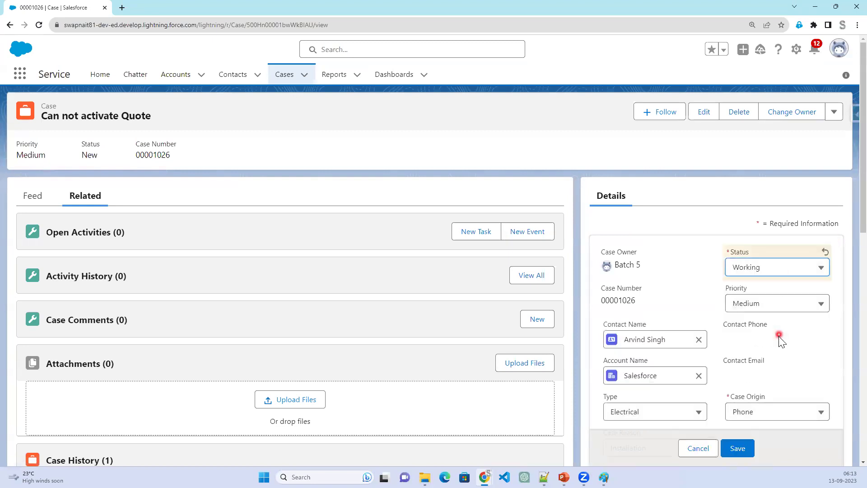
click(747, 449)
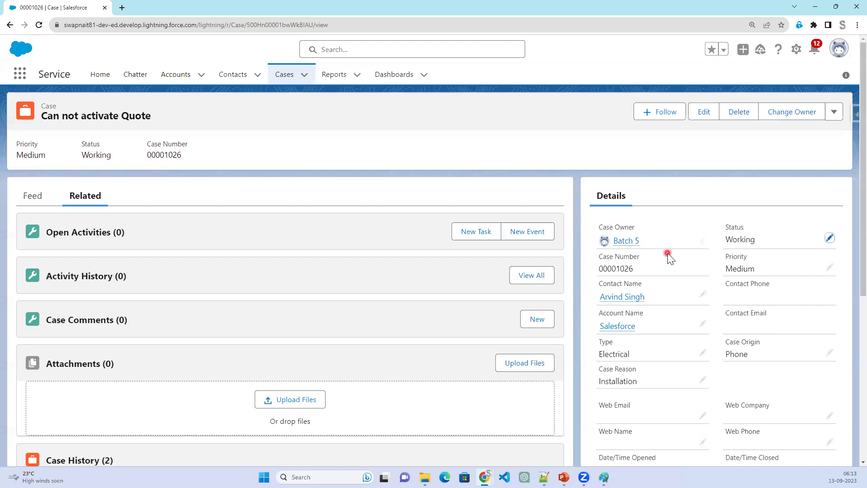
click(835, 113)
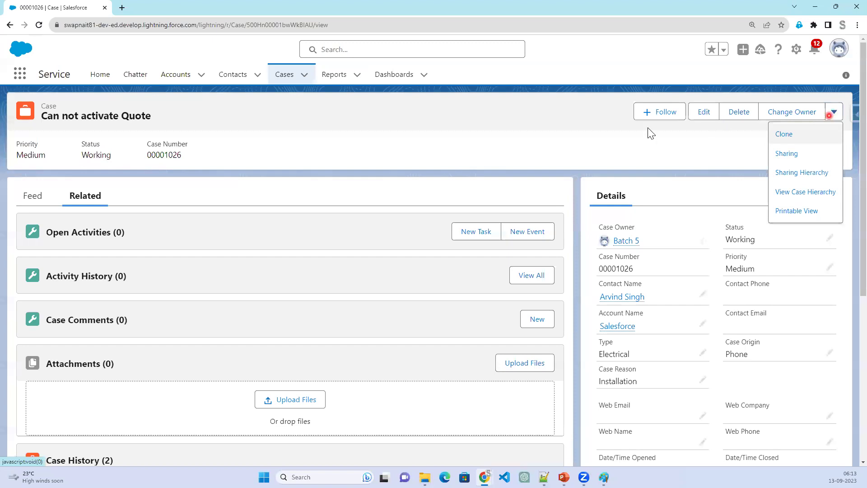
click(606, 140)
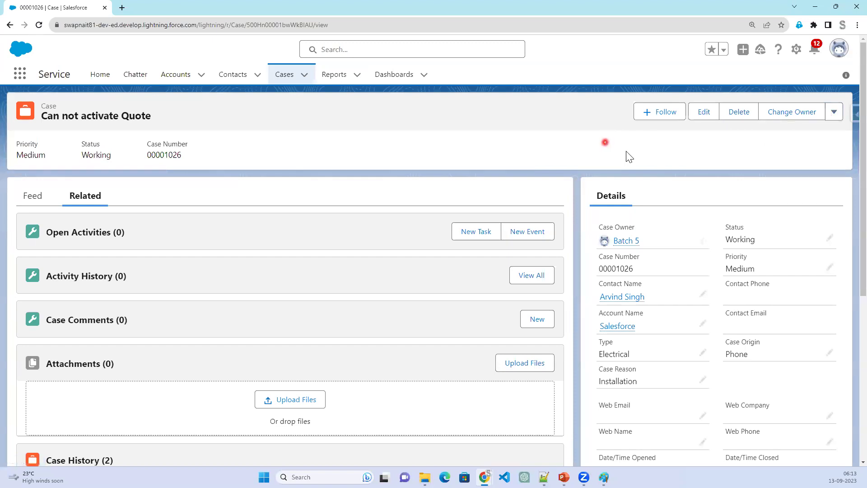
Search the App Launcher for 'Solution', then switch over to Salesforce Classic
click(838, 51)
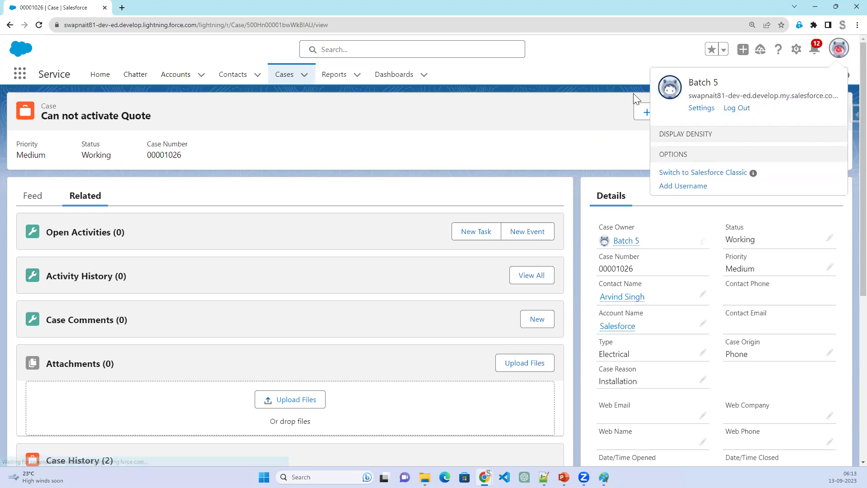
click(714, 212)
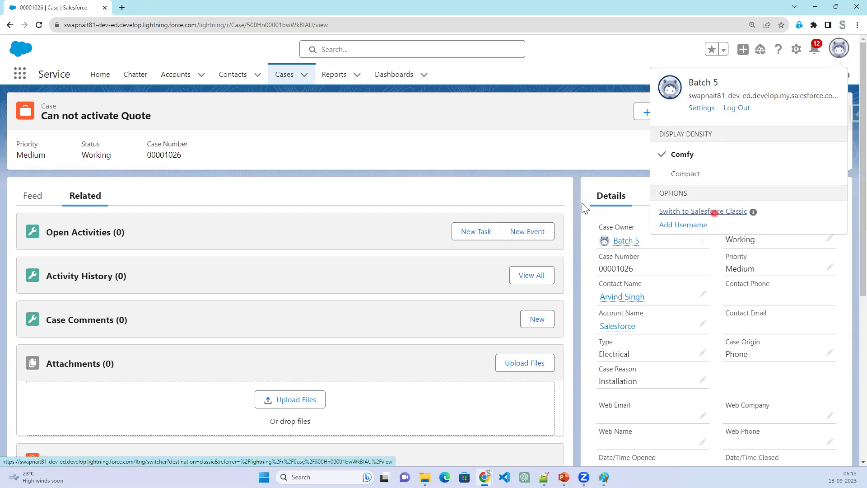
click(451, 125)
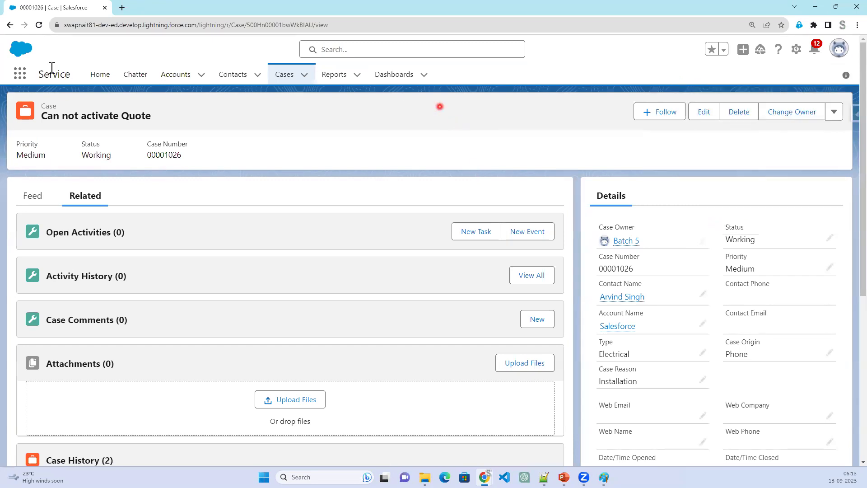
click(20, 75)
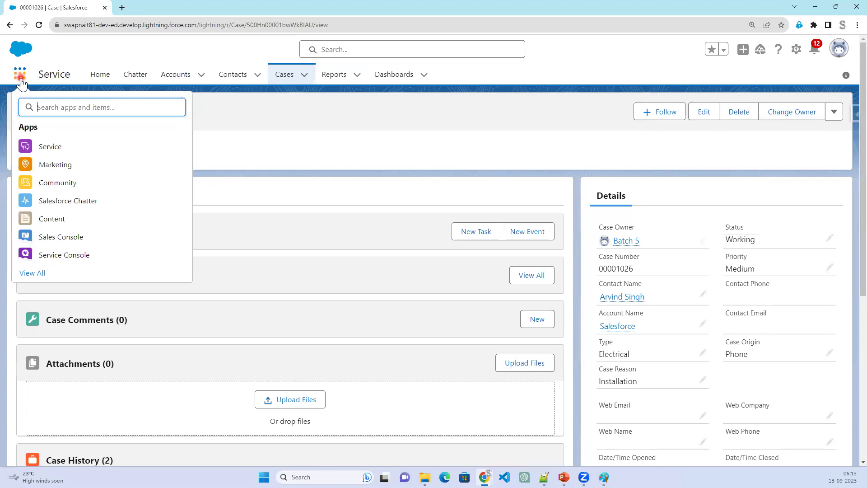
text(Solu)
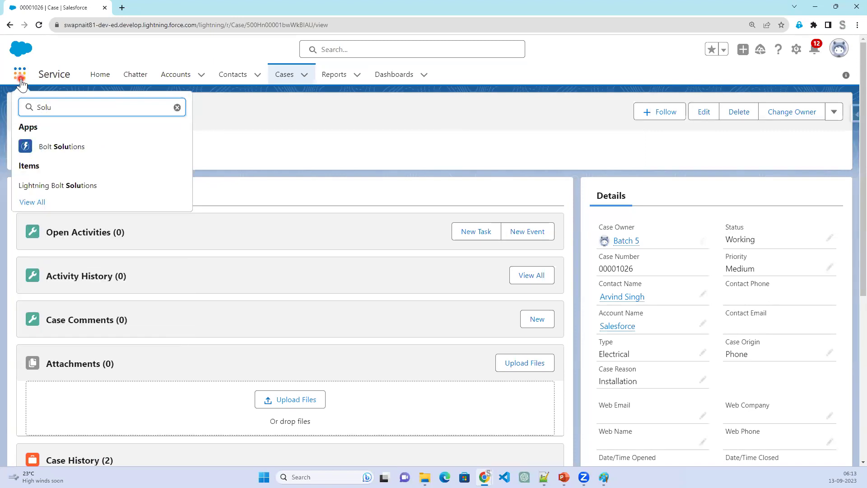
text(tion)
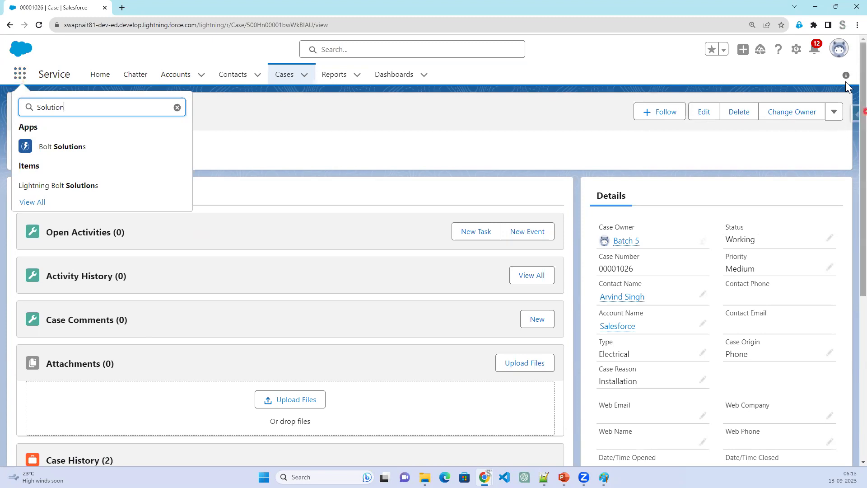
click(840, 48)
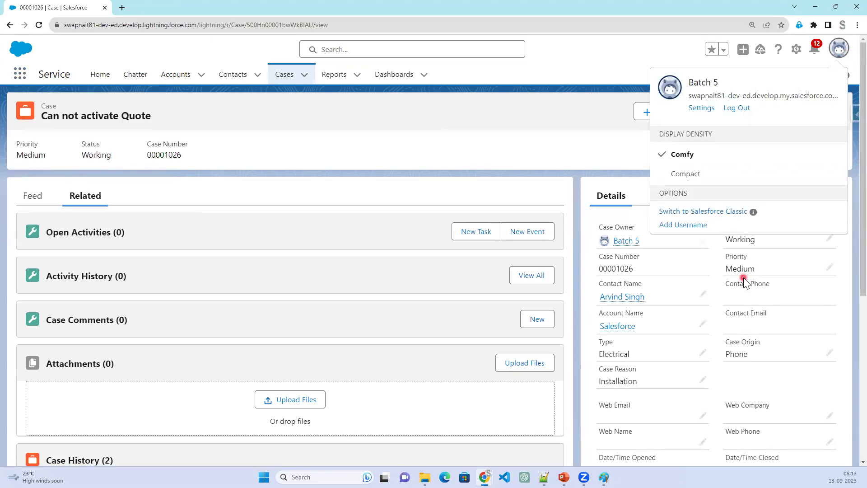
click(703, 212)
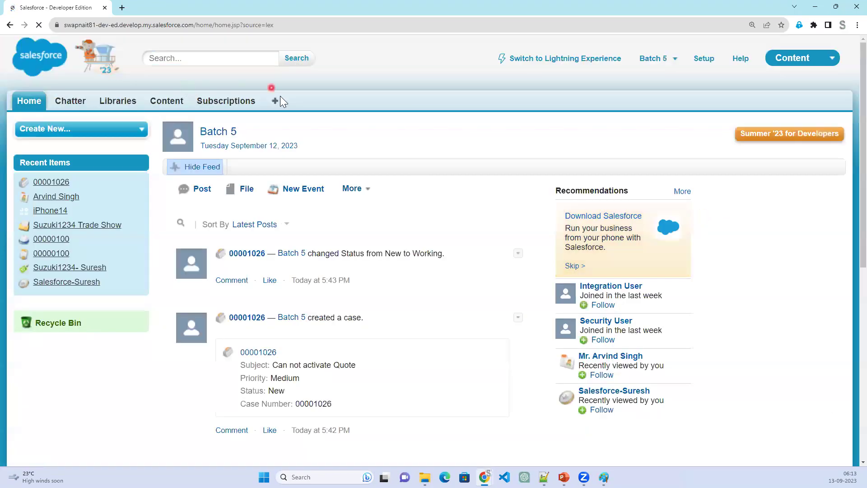
Go from All Tabs to the Solutions page and begin a new Solution record
click(276, 102)
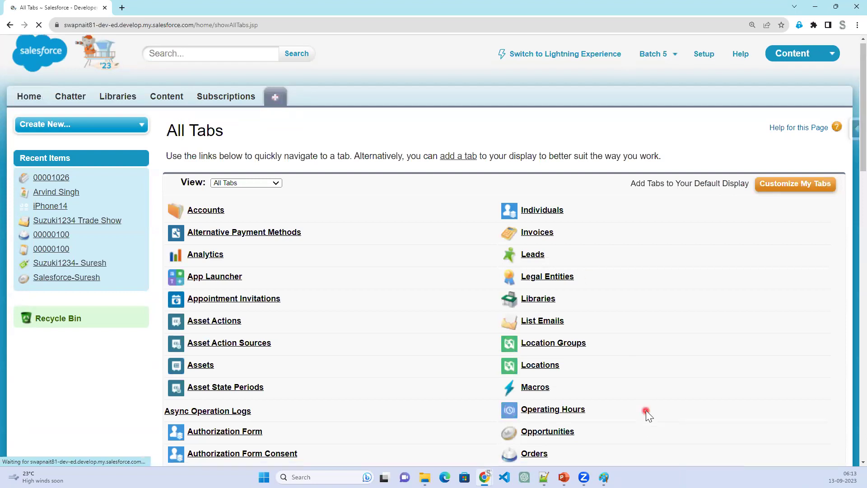
scroll(646, 410, down, 10)
scroll(618, 418, down, 5)
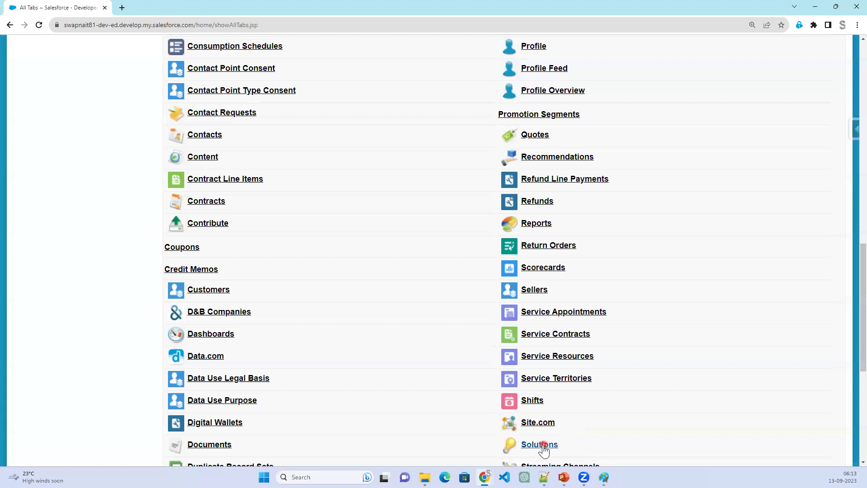
click(543, 444)
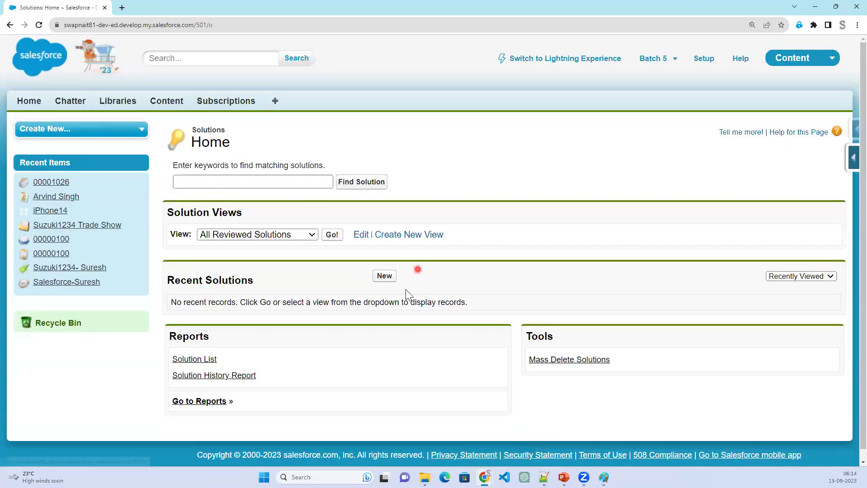
click(385, 276)
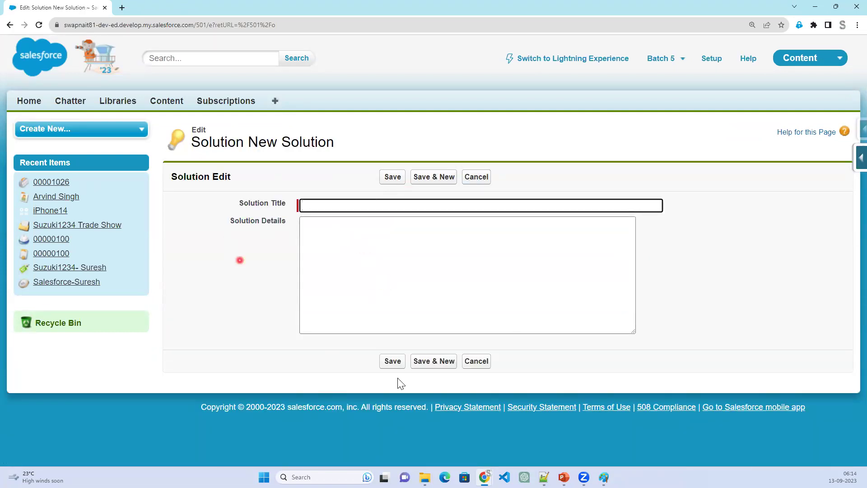
Discard the new solution and open case 00001026's details in a new browser tab
click(478, 362)
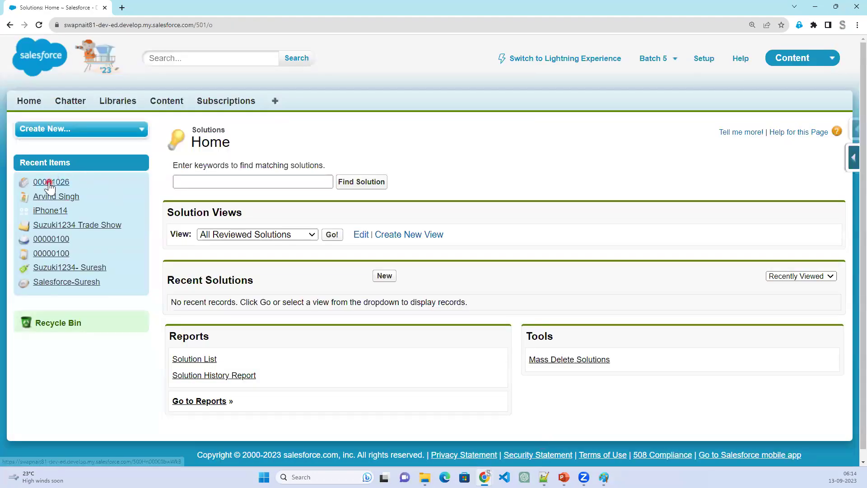
right_click(60, 186)
click(87, 191)
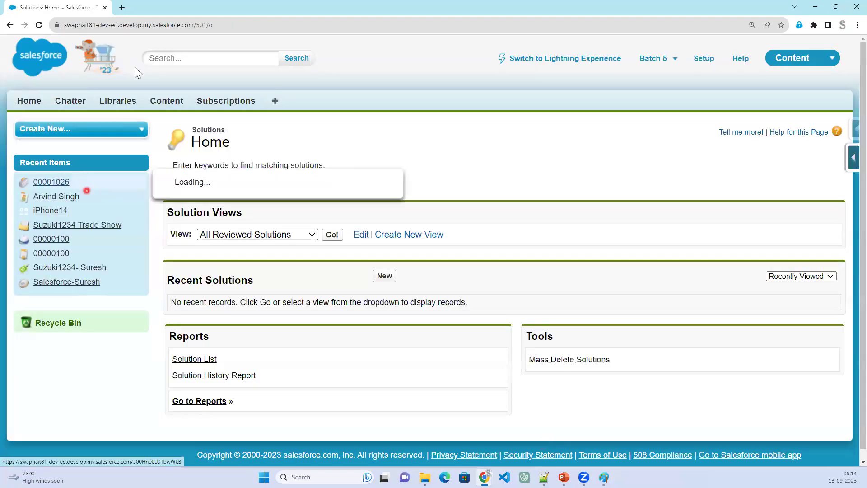
click(154, 8)
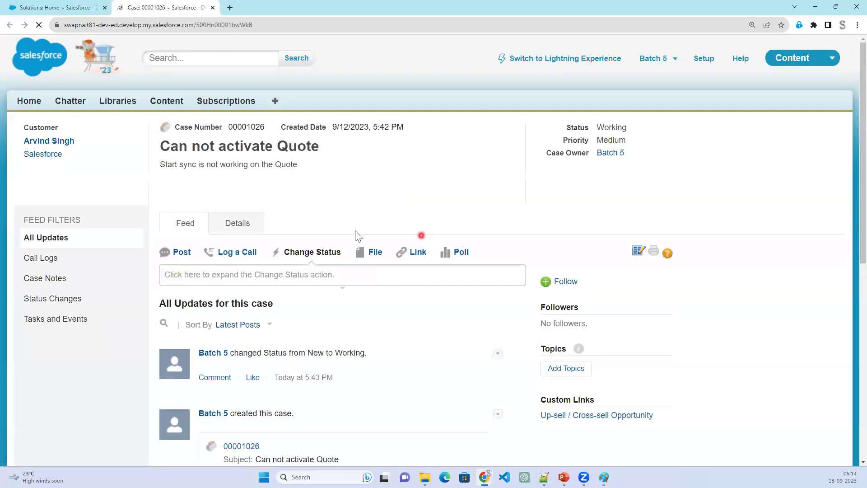
click(246, 228)
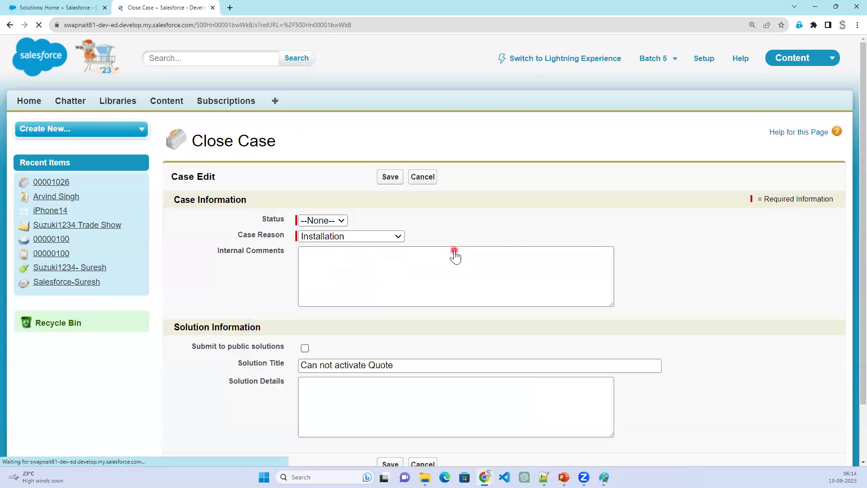
Set the case Status to Closed and start the solution details explaining the product was inactive
click(329, 222)
click(326, 241)
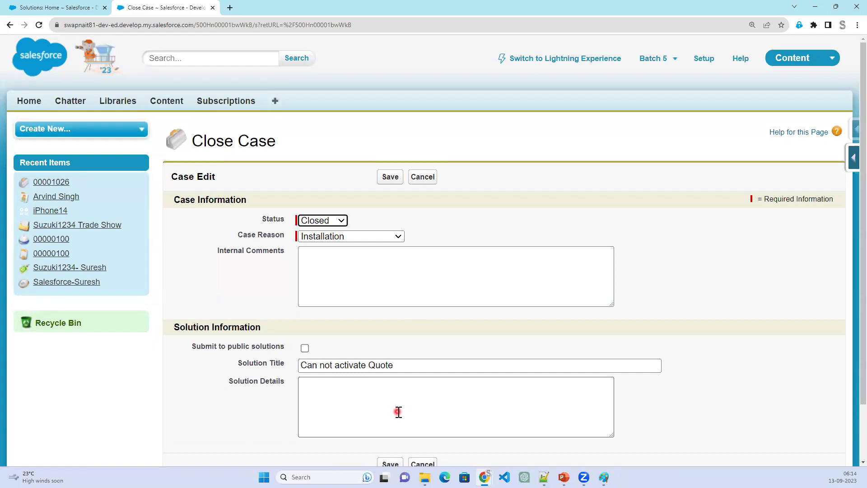
click(328, 394)
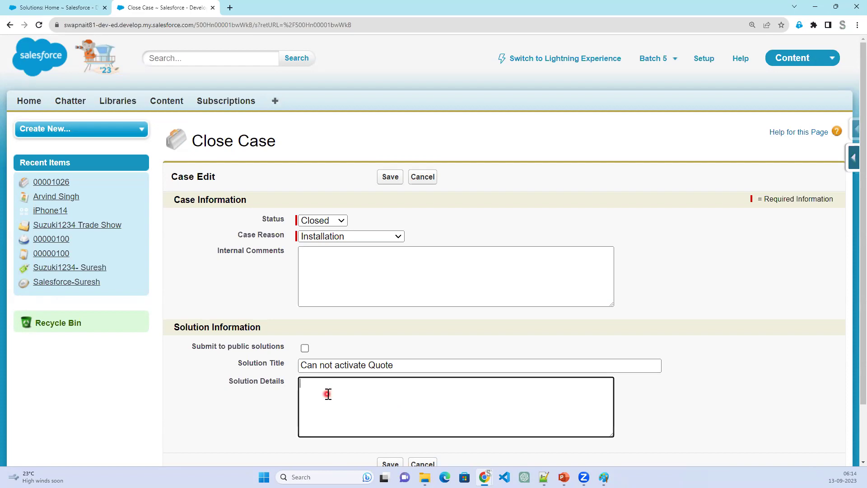
text(Pr)
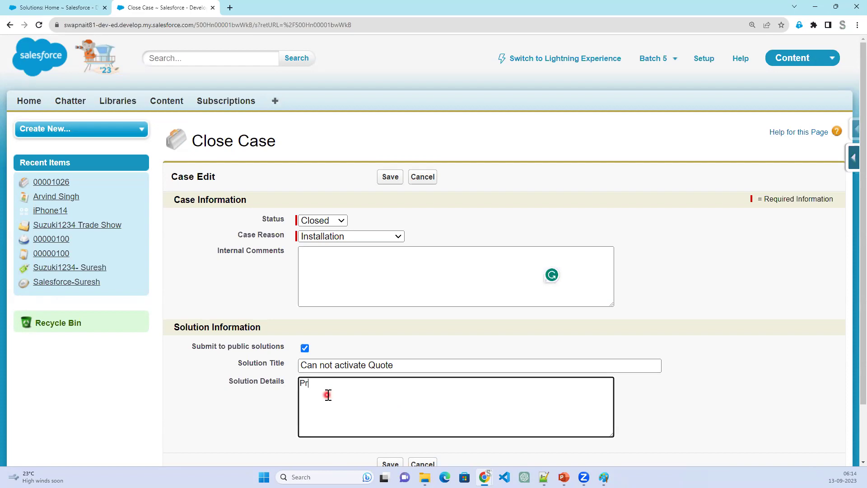
text(oduct was inactive .)
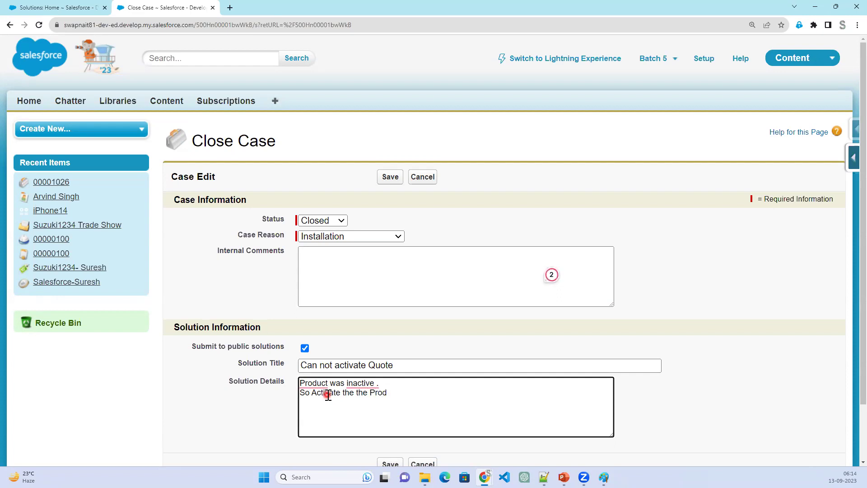
text(and then)
Correct 'Produt' to 'Product', finish the activation instructions, and save the closed case
click(437, 406)
click(393, 392)
text(c)
click(449, 393)
text(click on start sync option on Quote)
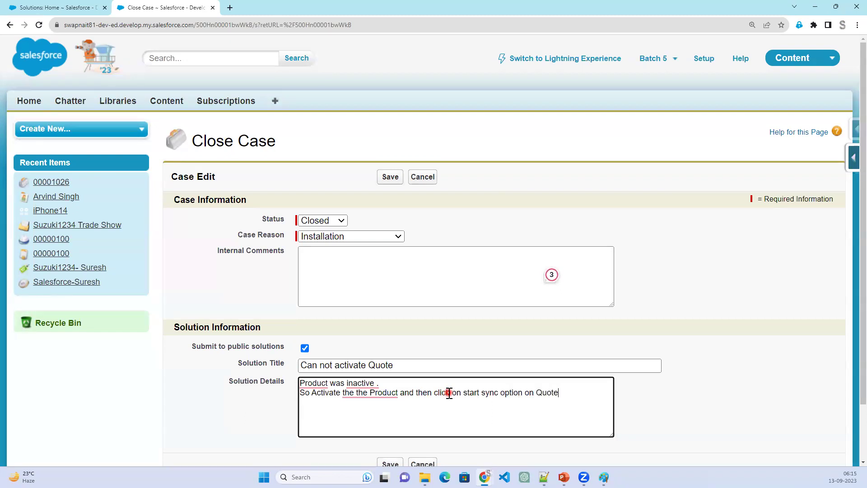
click(390, 178)
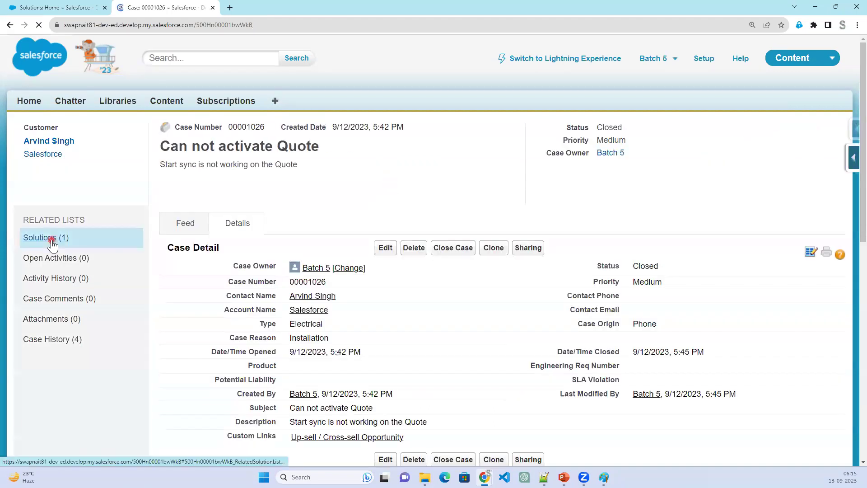
Open the linked 'Can not activate Quote' solution from Solutions (1) and review its resolution details
click(52, 239)
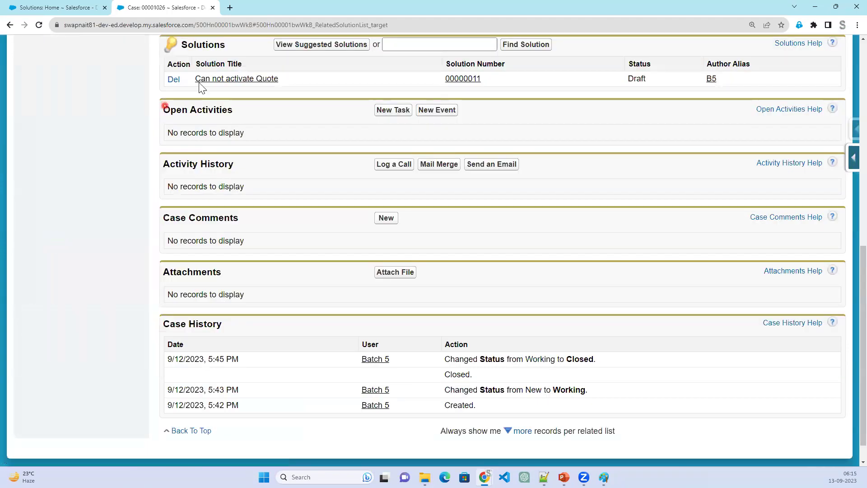
click(216, 82)
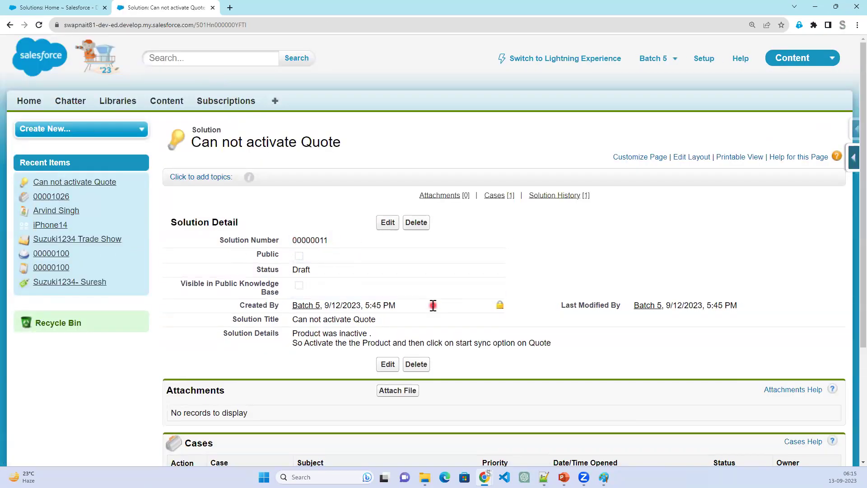
scroll(433, 302, down, 2)
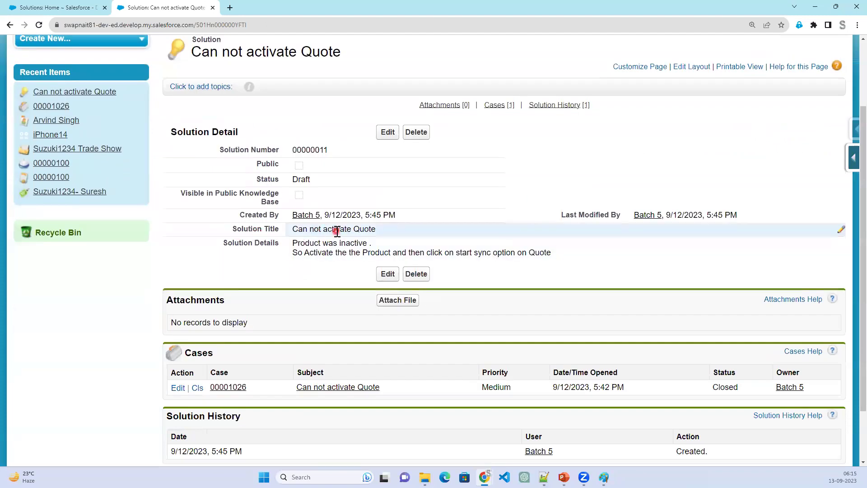
drag(266, 248, 594, 262)
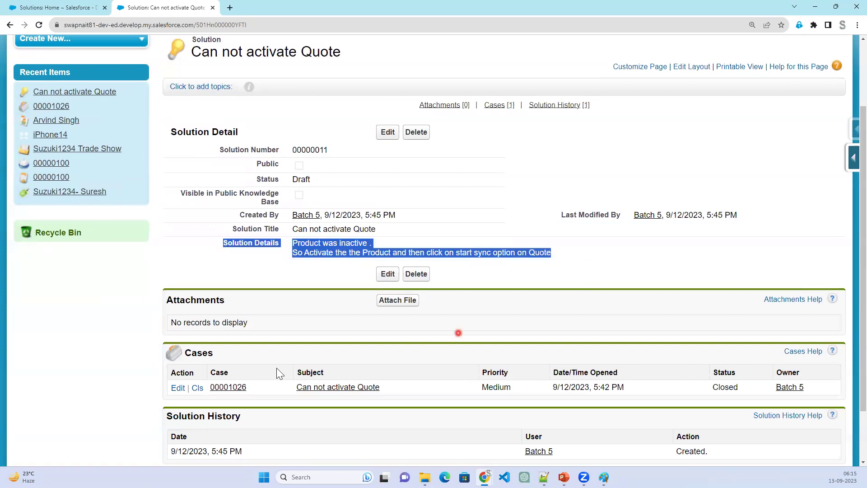
scroll(256, 394, down, 1)
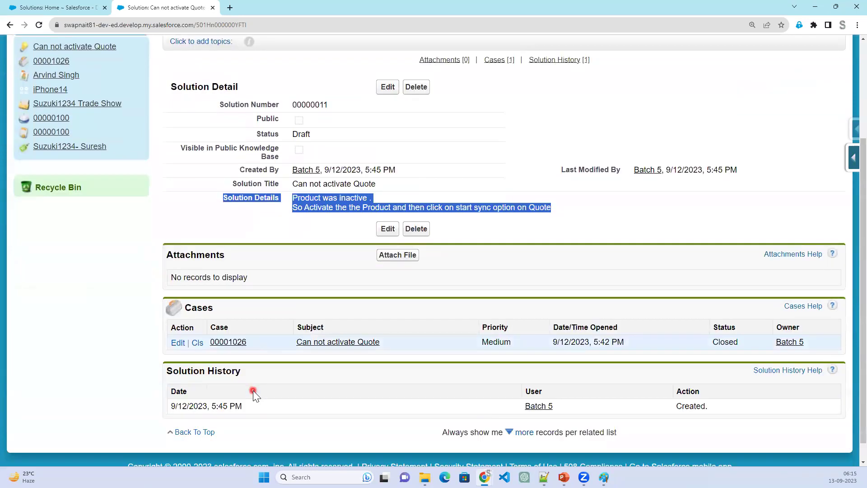
scroll(289, 402, up, 3)
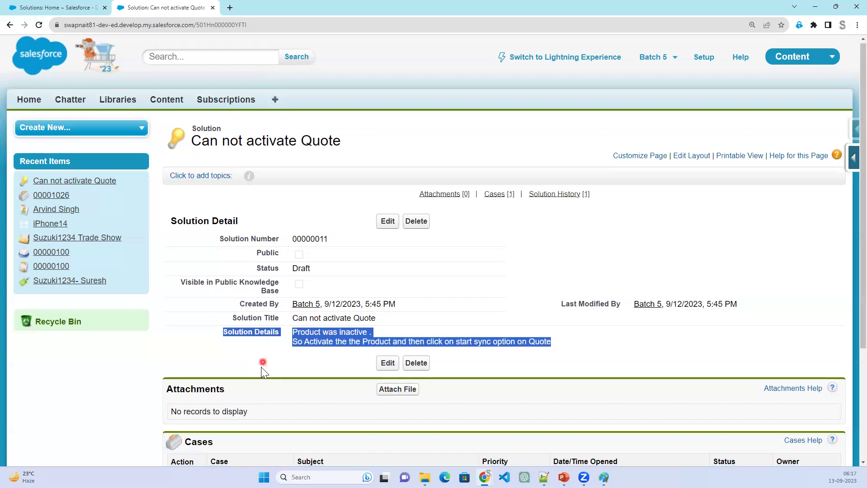
scroll(234, 393, down, 2)
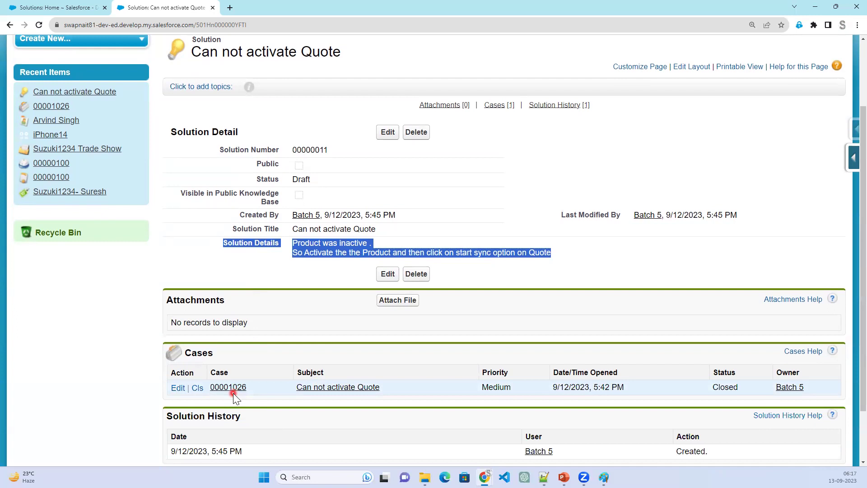
click(225, 388)
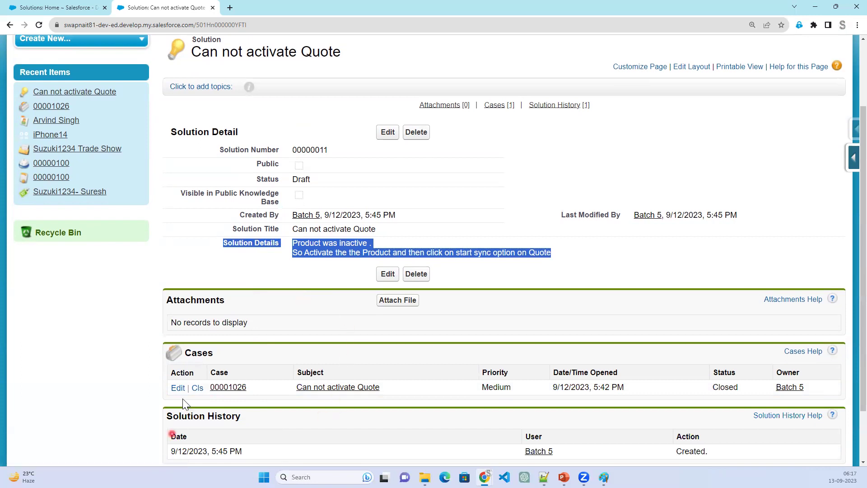
scroll(457, 350, down, 2)
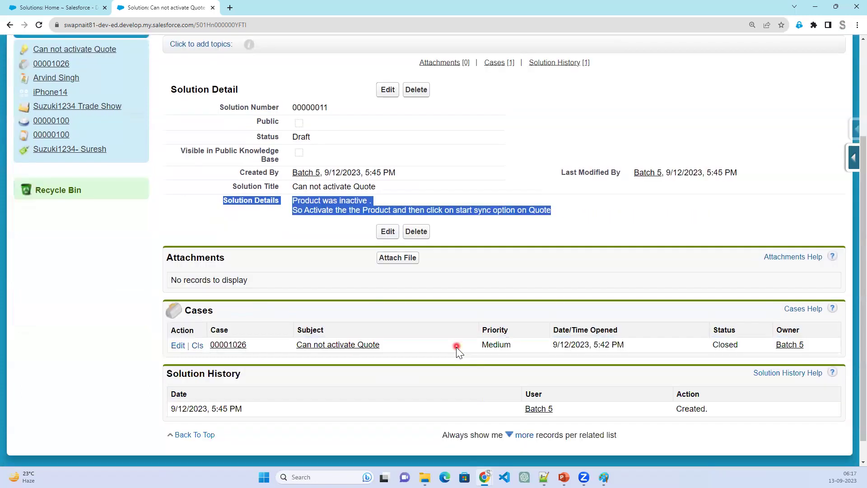
scroll(456, 347, down, 1)
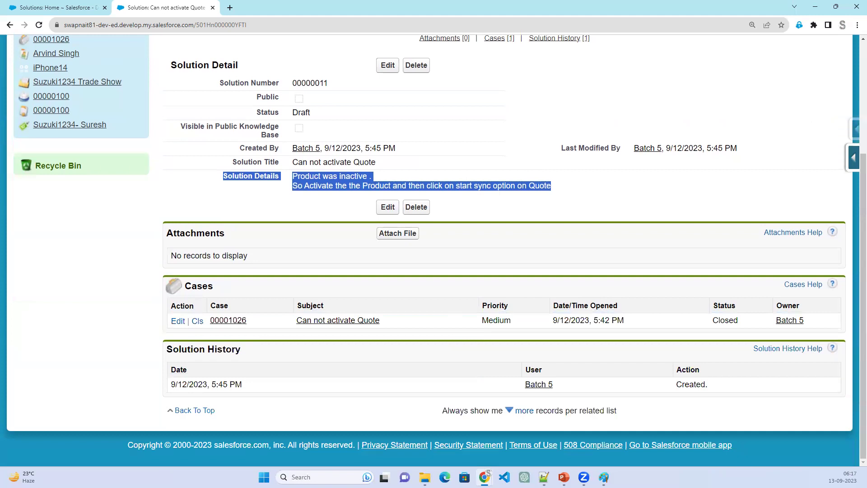
key(alt+Tab)
Advance the slide show through Service Cloud Solution, Case and Solution, and Trailhead Links to Referral Links
click(574, 295)
click(572, 296)
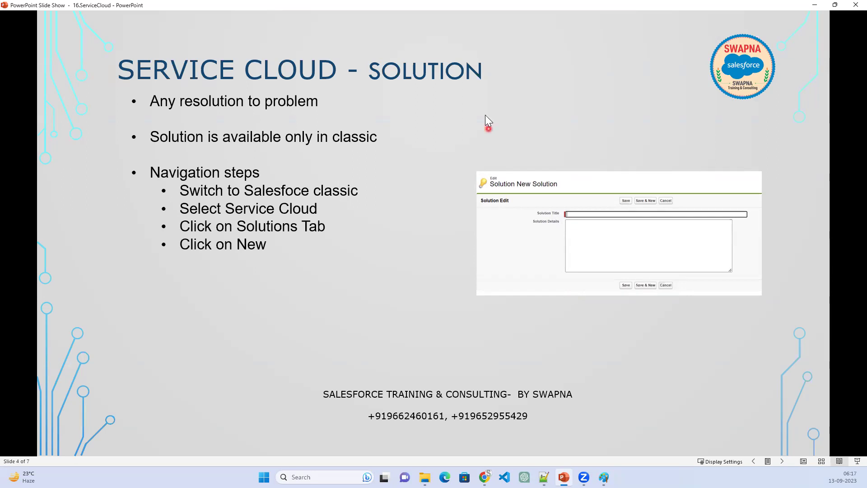
click(195, 352)
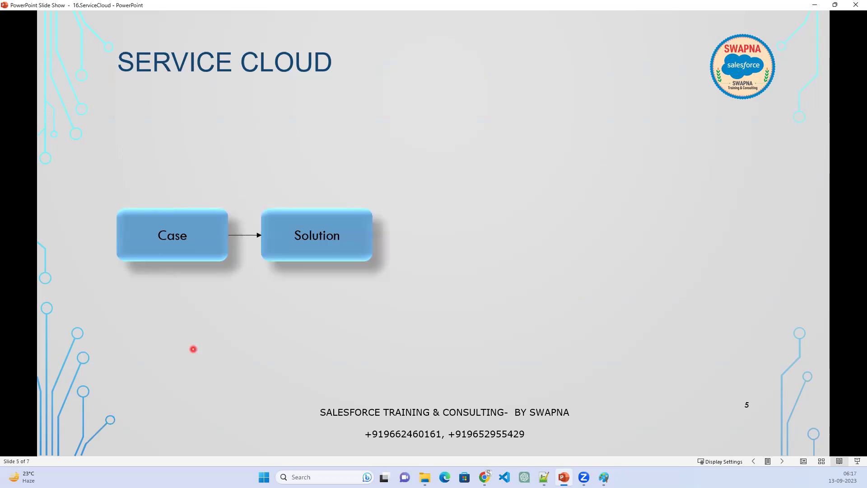
click(193, 349)
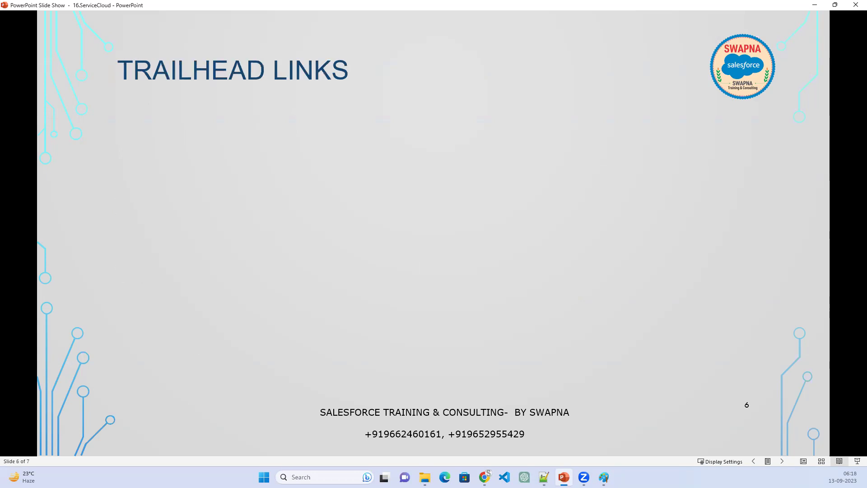
click(474, 361)
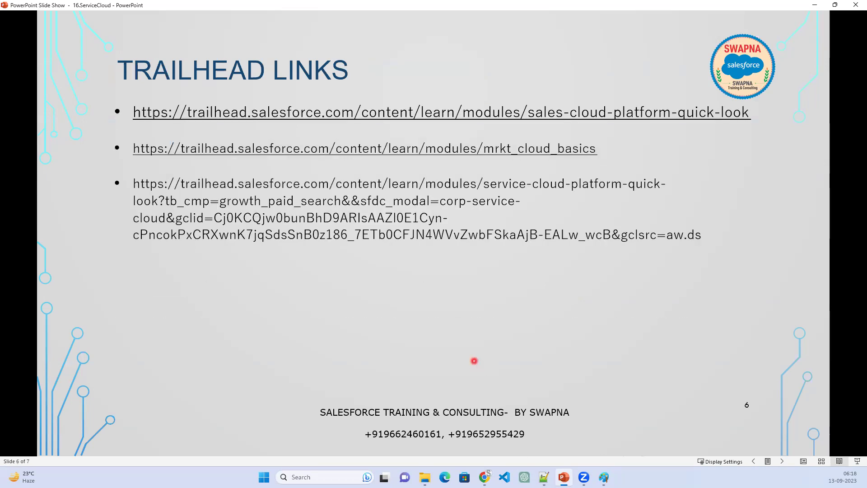
click(474, 361)
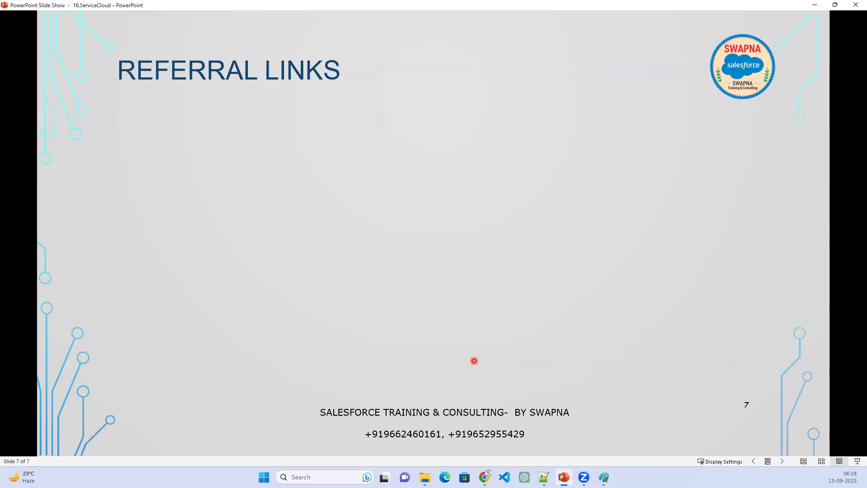